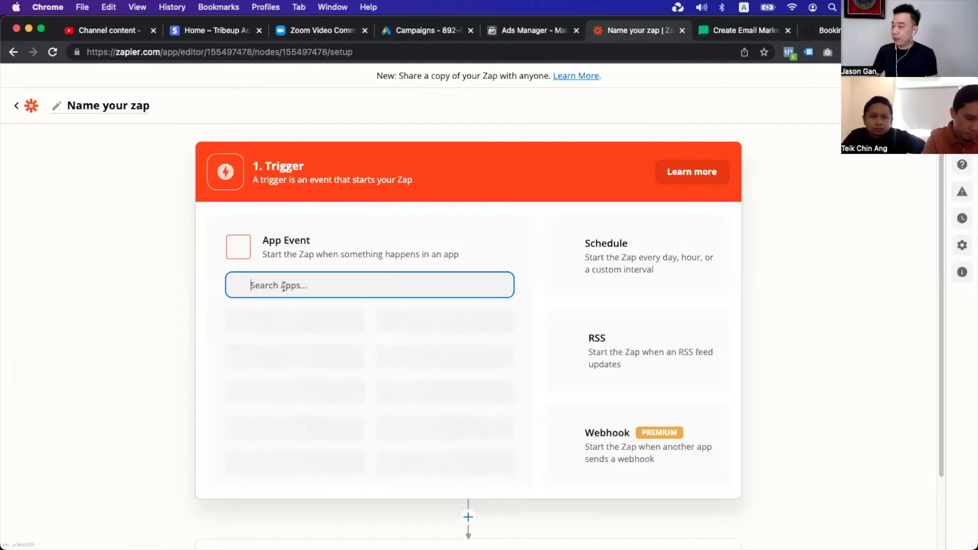
- Set up the Zap's trigger with Facebook Lead Ads as the app and New Lead as the event, and continue
type("face")
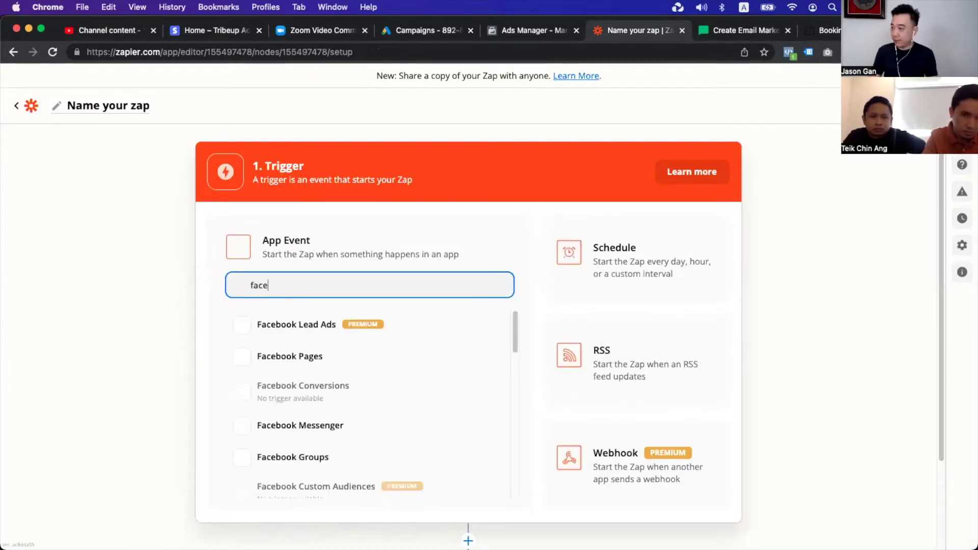
left_click(276, 328)
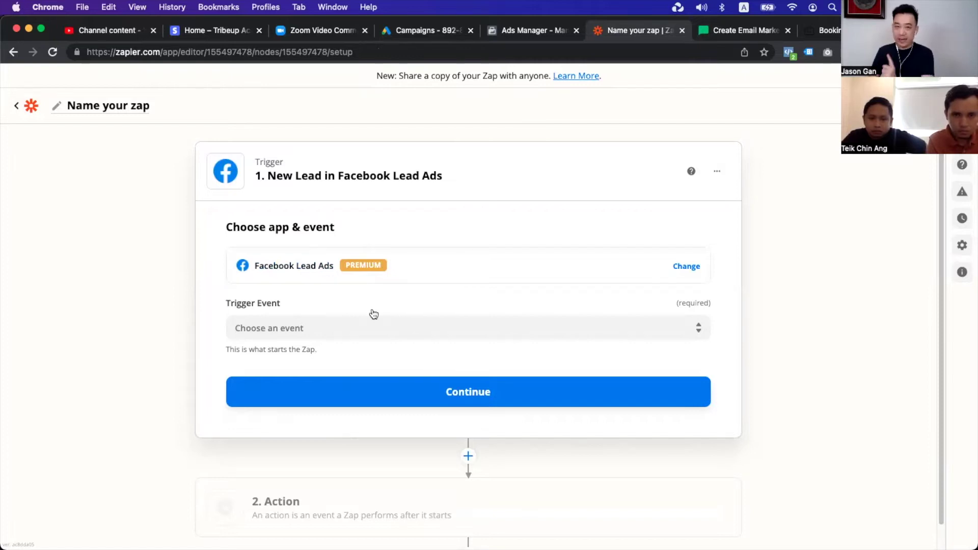
scroll(377, 289, "down", 1)
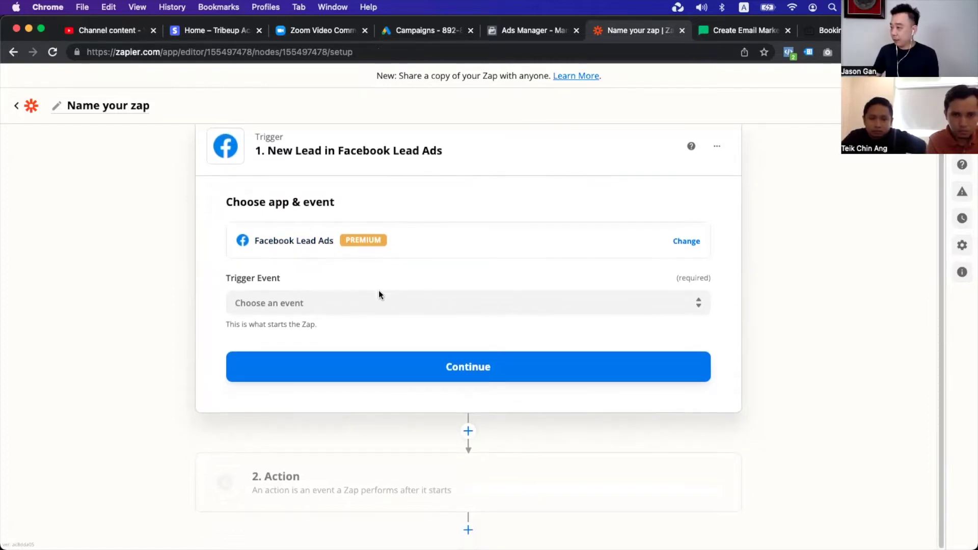
left_click(295, 303)
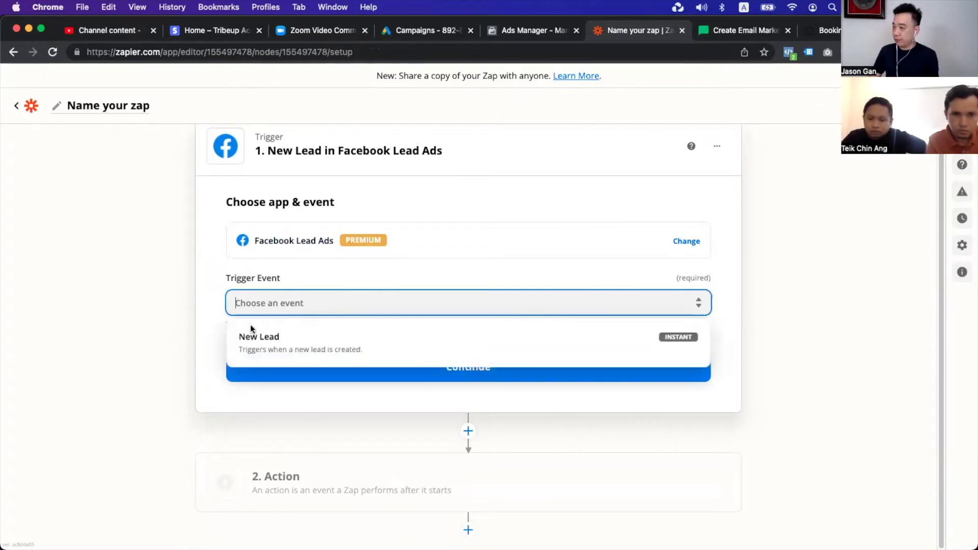
left_click(281, 348)
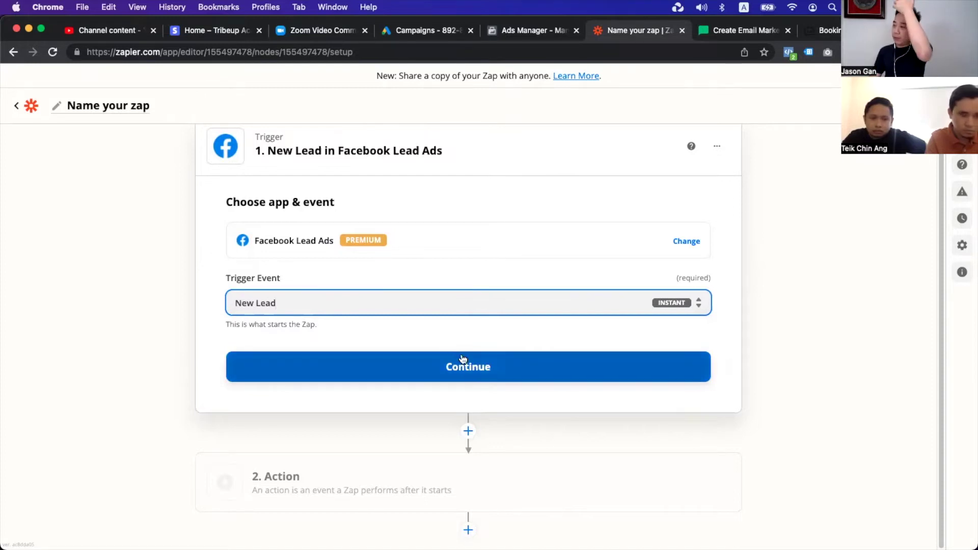
left_click(461, 367)
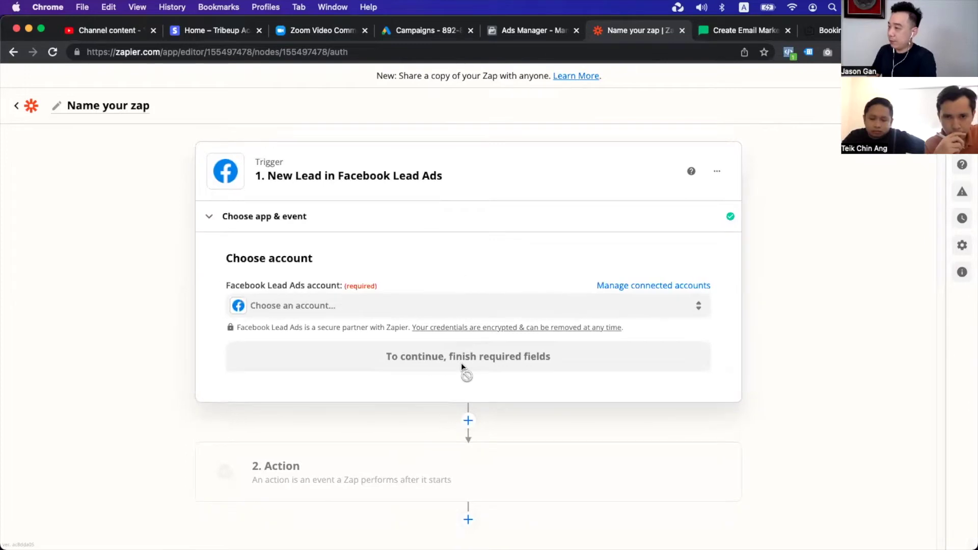
- Select the already connected Facebook Lead Ads account for the trigger and continue to the trigger setup
left_click(339, 308)
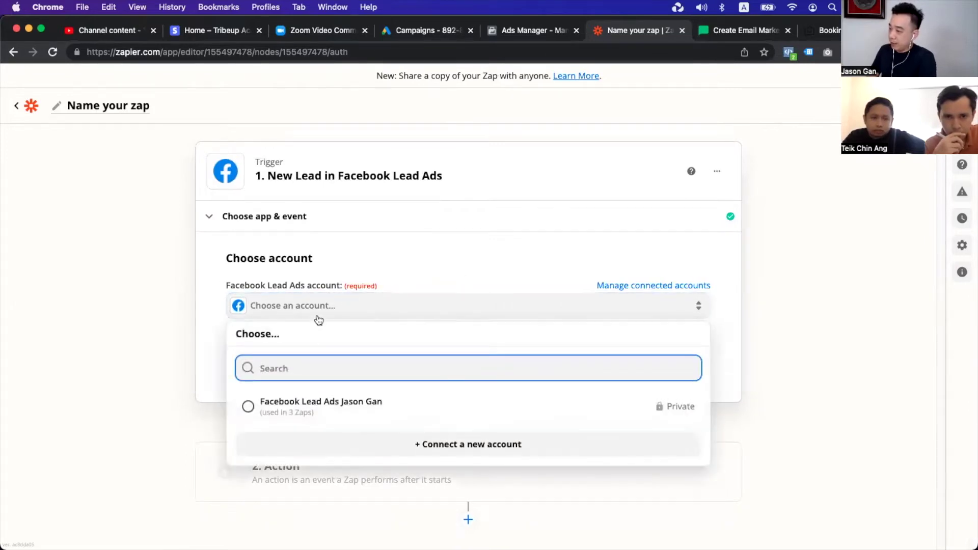
left_click(320, 406)
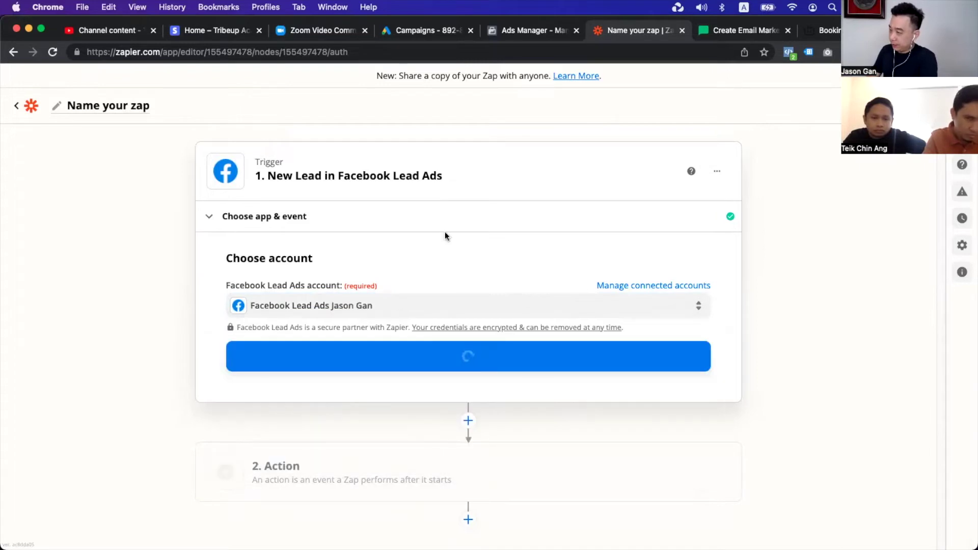
left_click(473, 355)
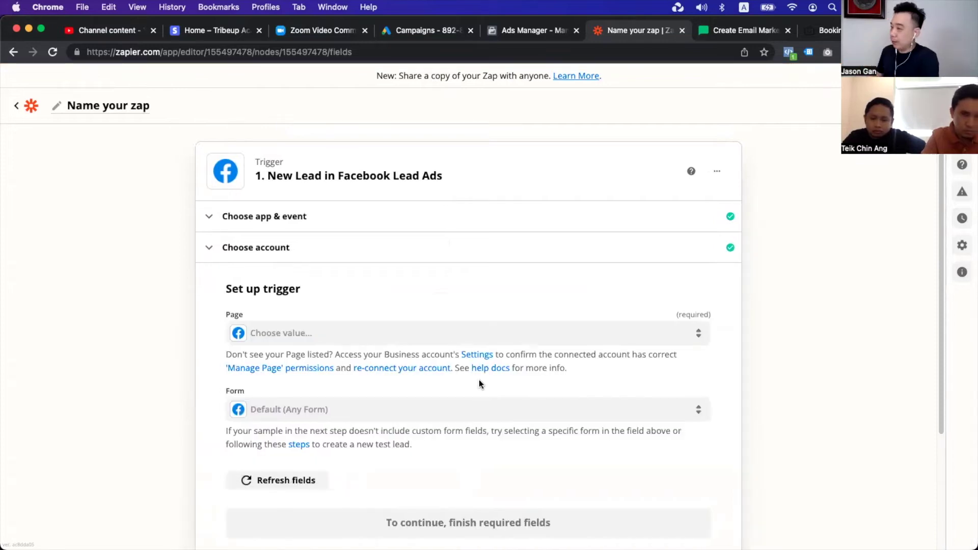
- Set the trigger's page to the host's own-name Facebook page and its form to 6DC13 Test Form, and continue
scroll(432, 307, "down", 3)
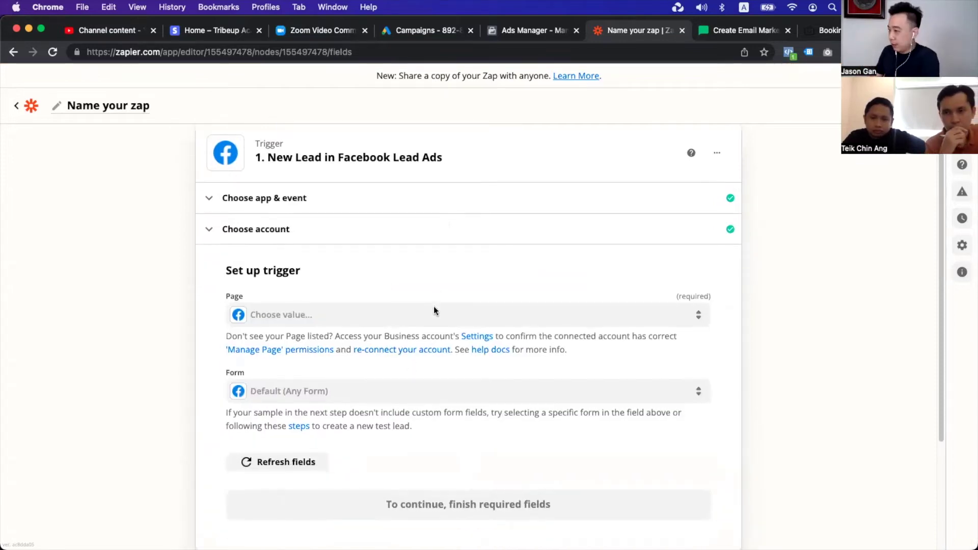
left_click(426, 271)
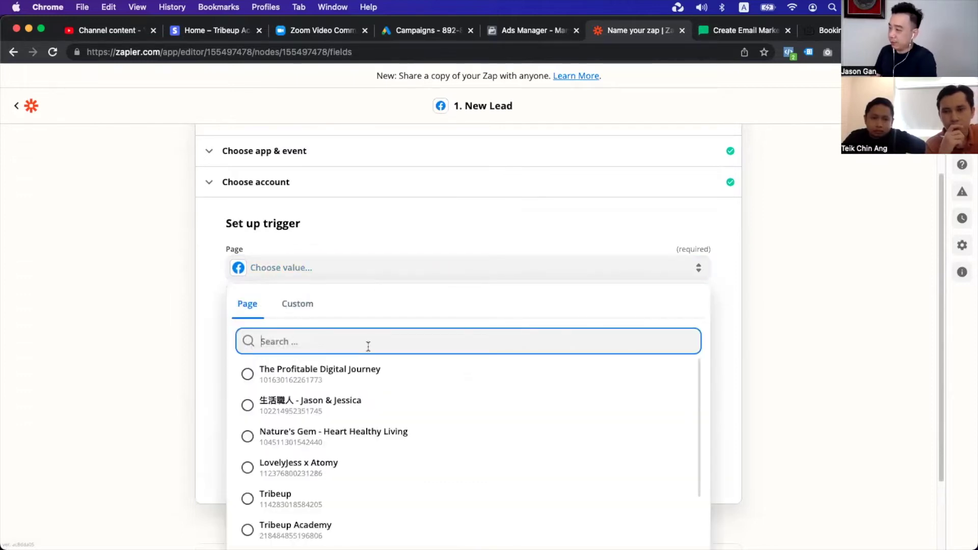
type("jason")
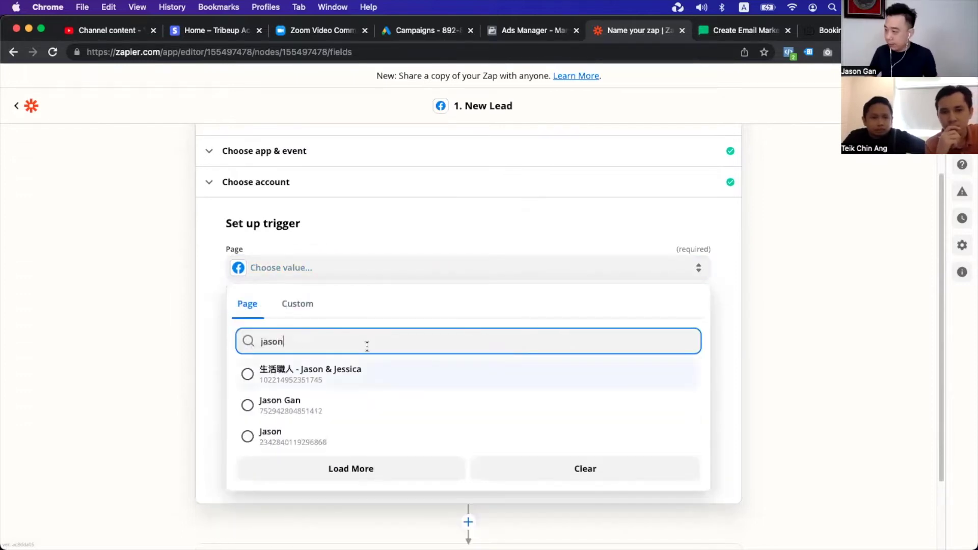
left_click(342, 405)
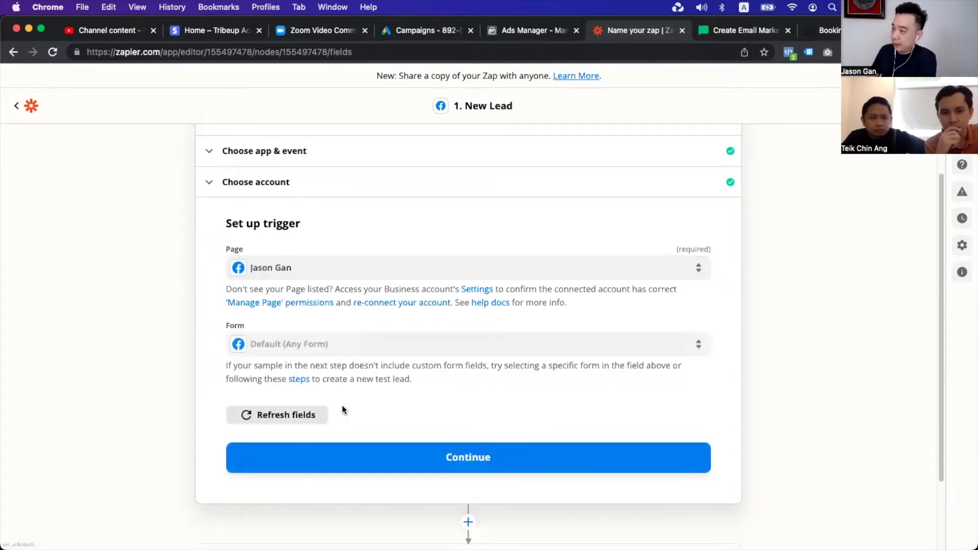
left_click(377, 353)
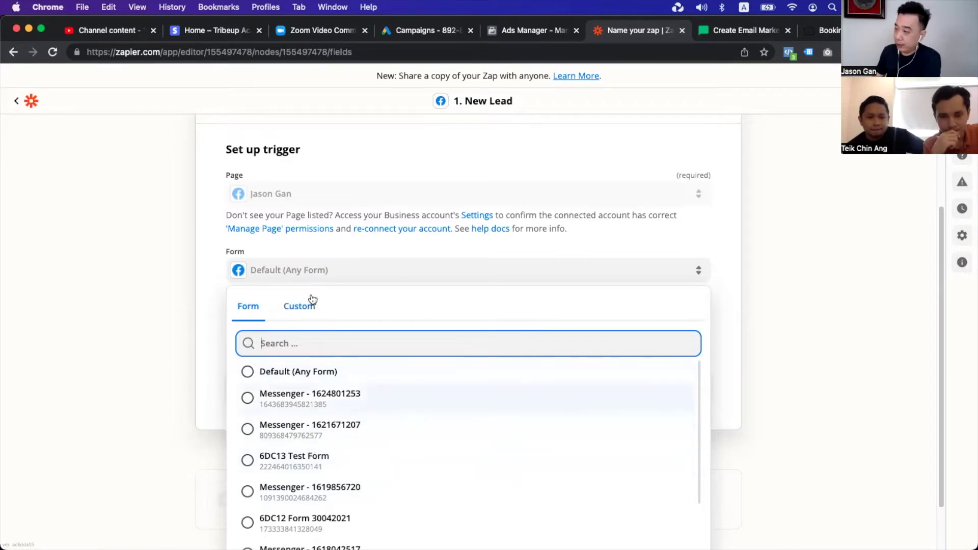
scroll(312, 299, "down", 2)
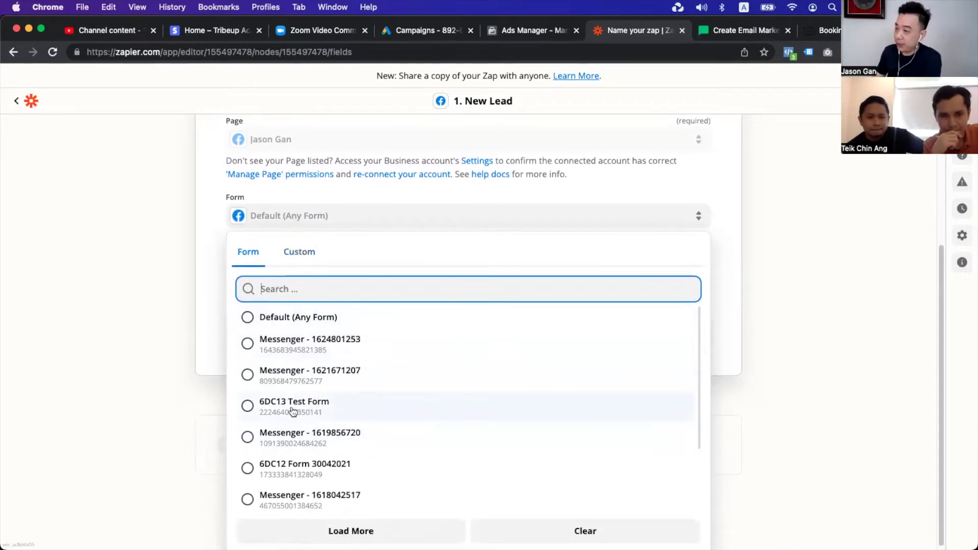
left_click(290, 405)
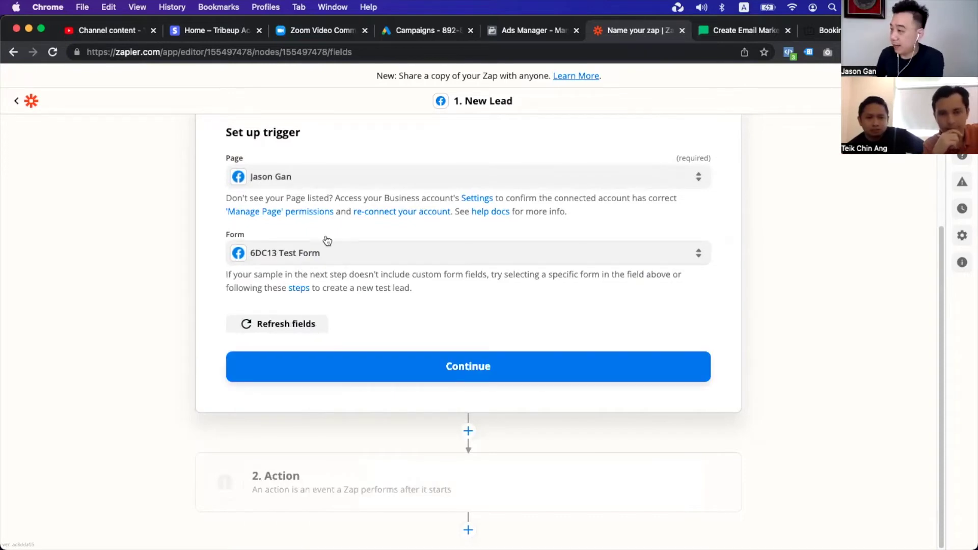
left_click(453, 367)
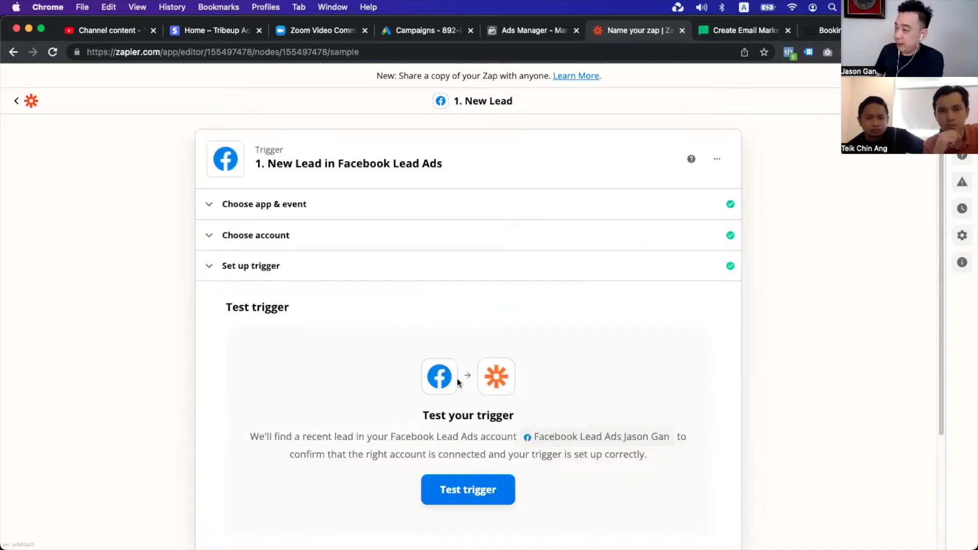
- Test the trigger, review the fields of the sample lead, and continue to the action
left_click(470, 340)
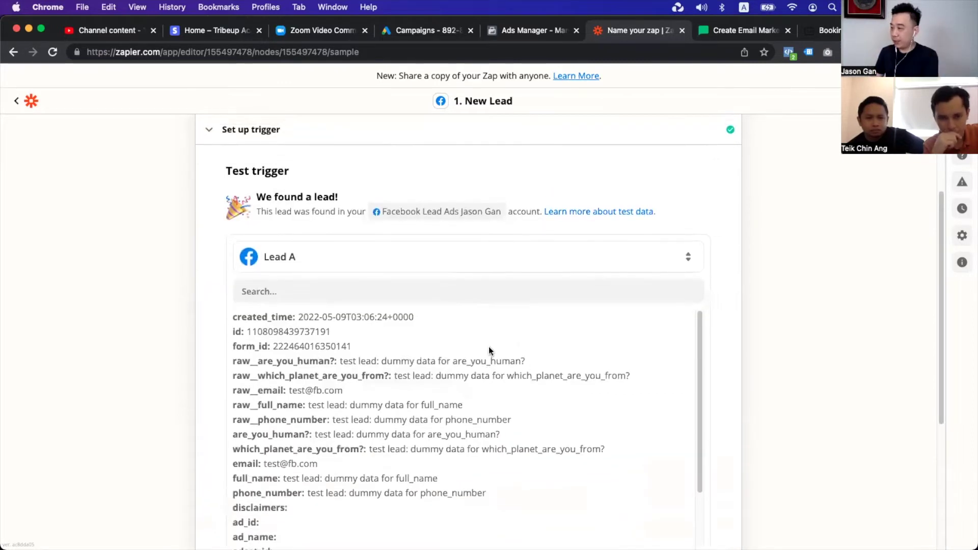
scroll(458, 368, "down", 3)
scroll(286, 377, "up", 1)
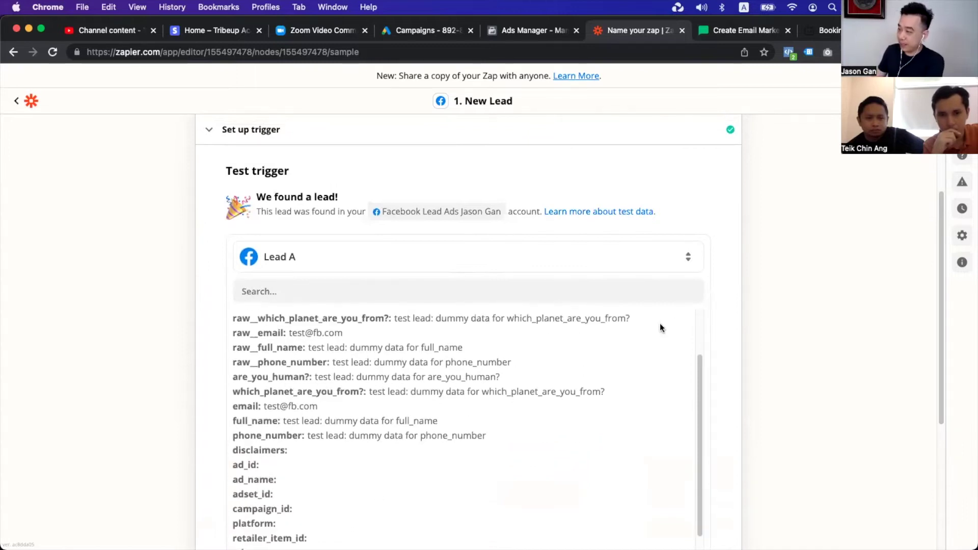
scroll(662, 328, "down", 1)
scroll(793, 376, "down", 5)
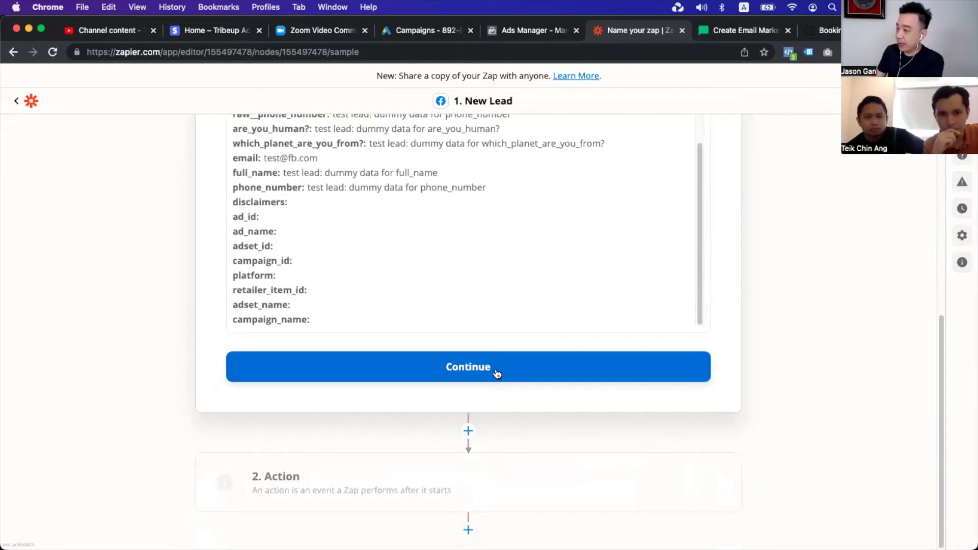
left_click(497, 373)
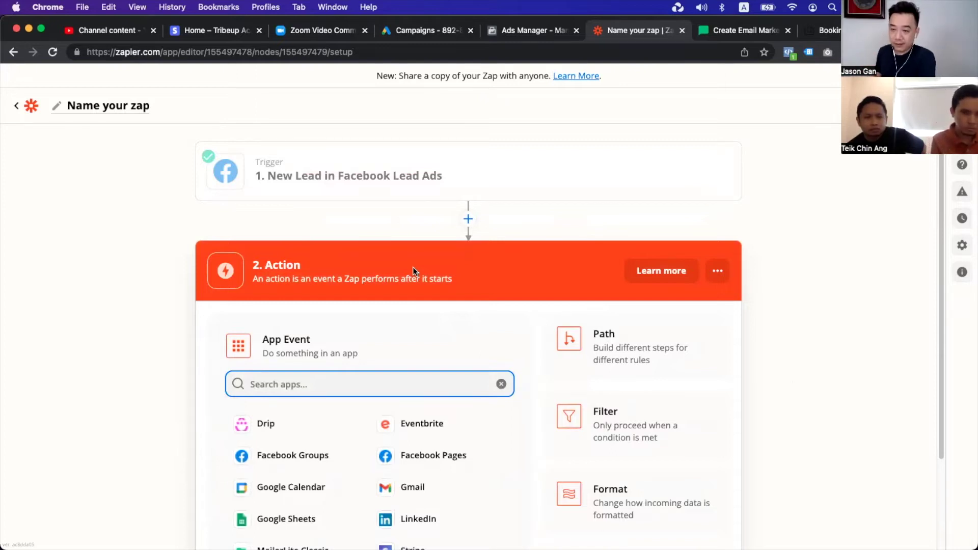
- Search the action apps for mailer and choose MailerLite Classic as the action app
type("mail")
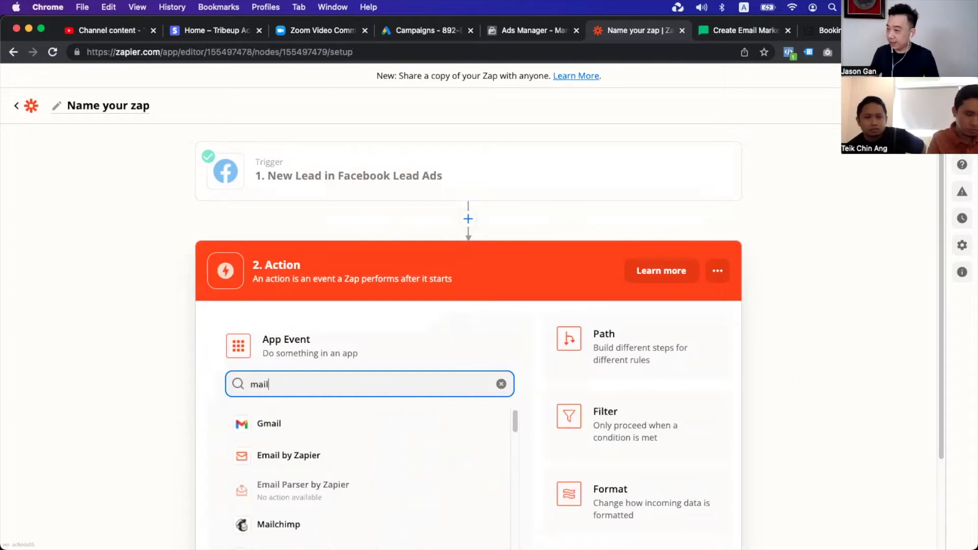
type("er")
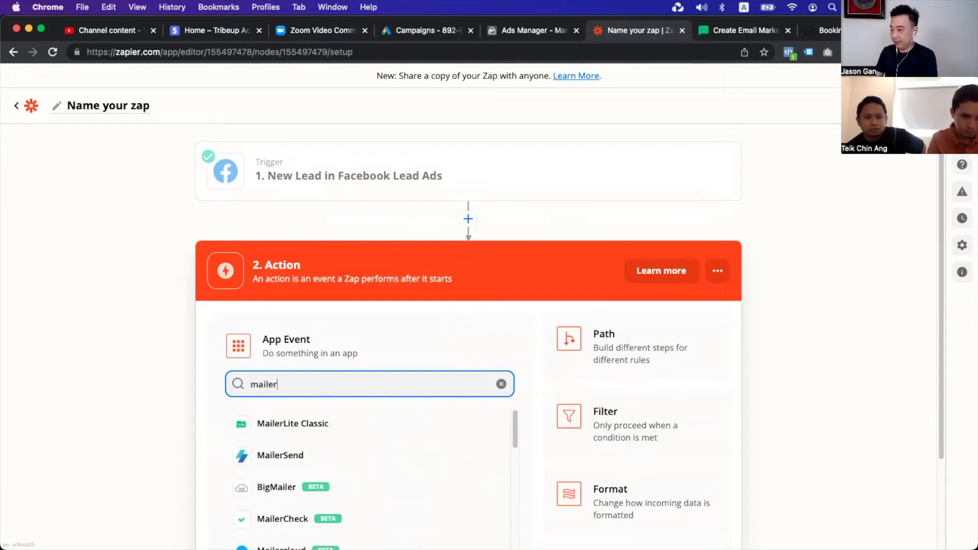
scroll(304, 389, "down", 3)
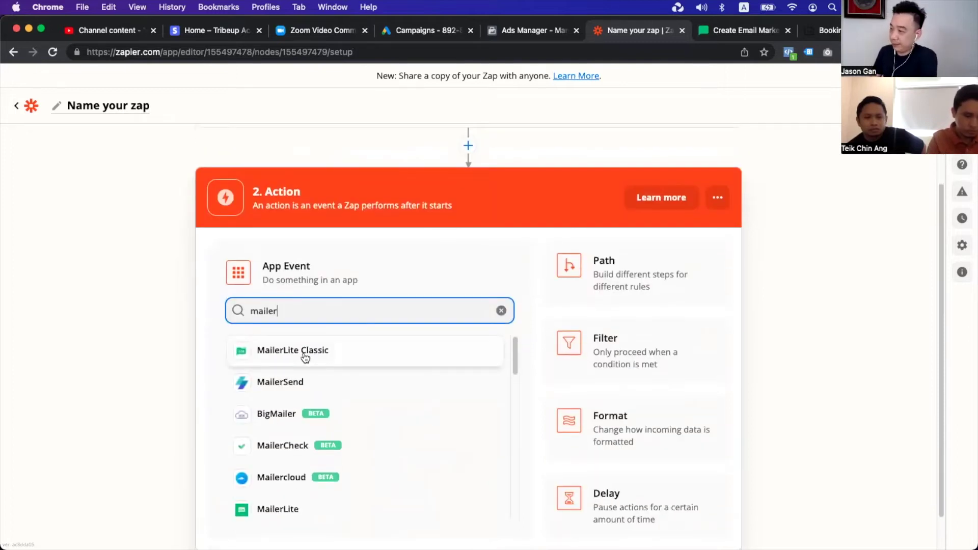
left_click(305, 352)
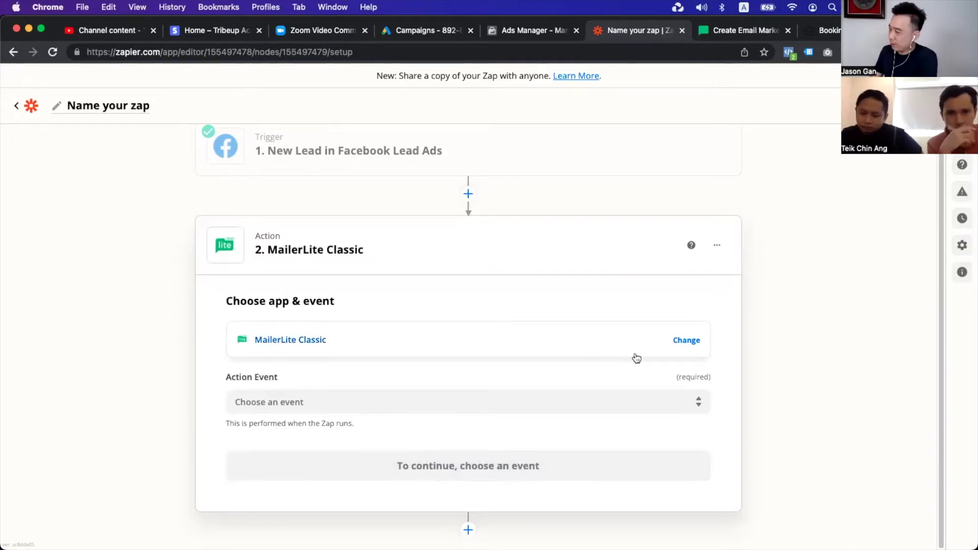
- Reopen the action's app choice, search for mailer again, and reselect MailerLite Classic
left_click(553, 352)
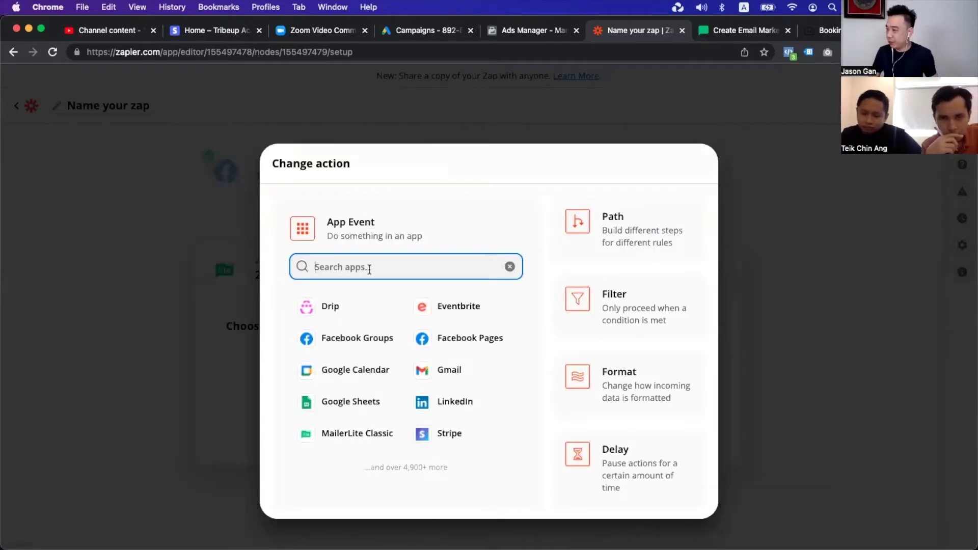
type("mai")
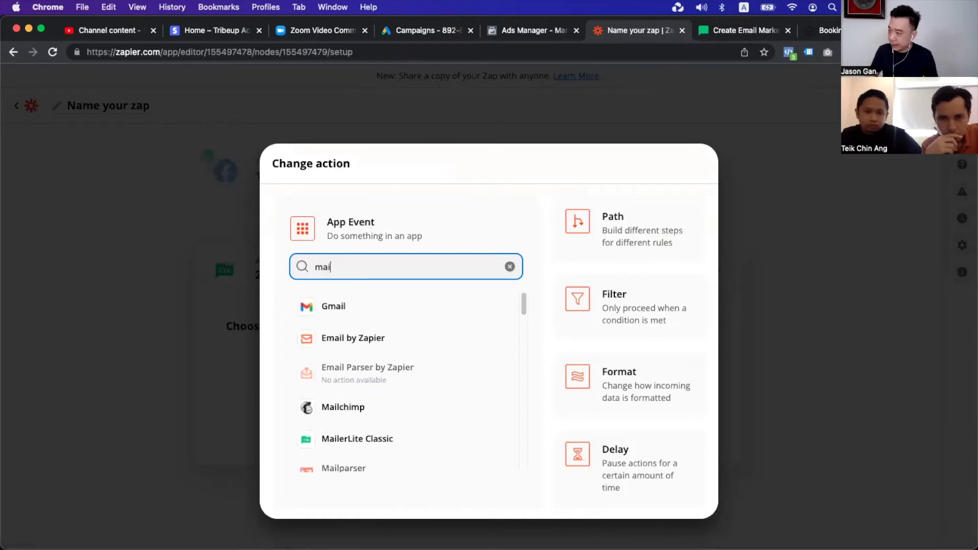
type("ler")
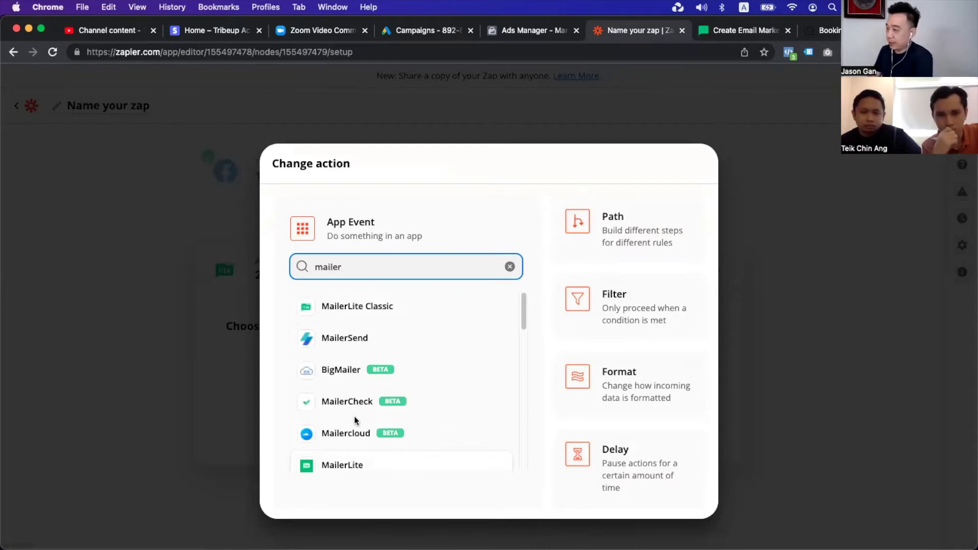
left_click(353, 305)
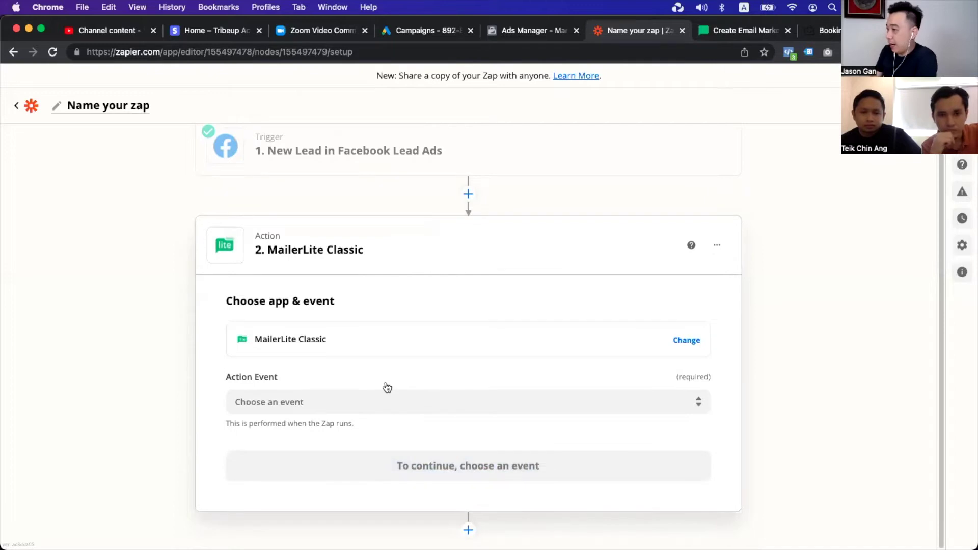
- Set the MailerLite Classic action event to Create/Update Subscriber and continue to the account choice
left_click(346, 402)
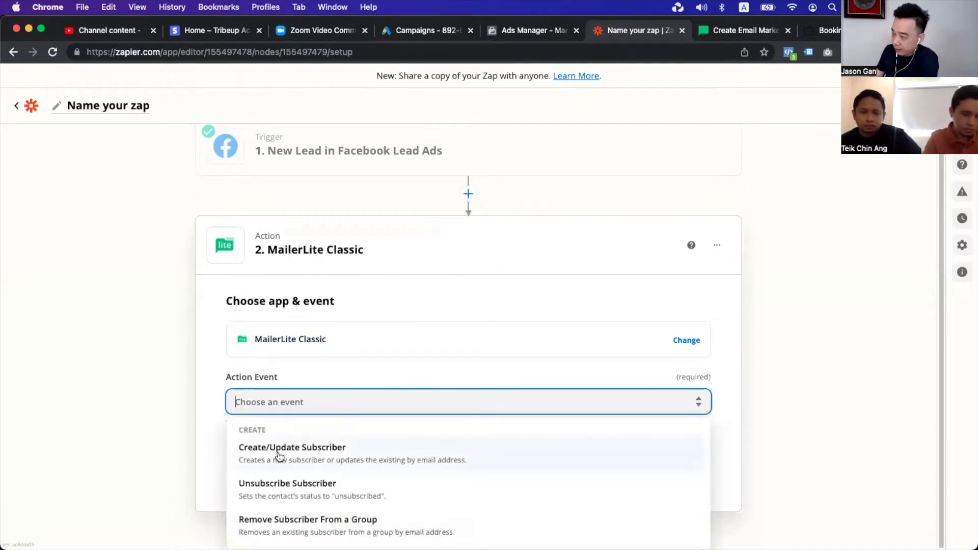
left_click(311, 457)
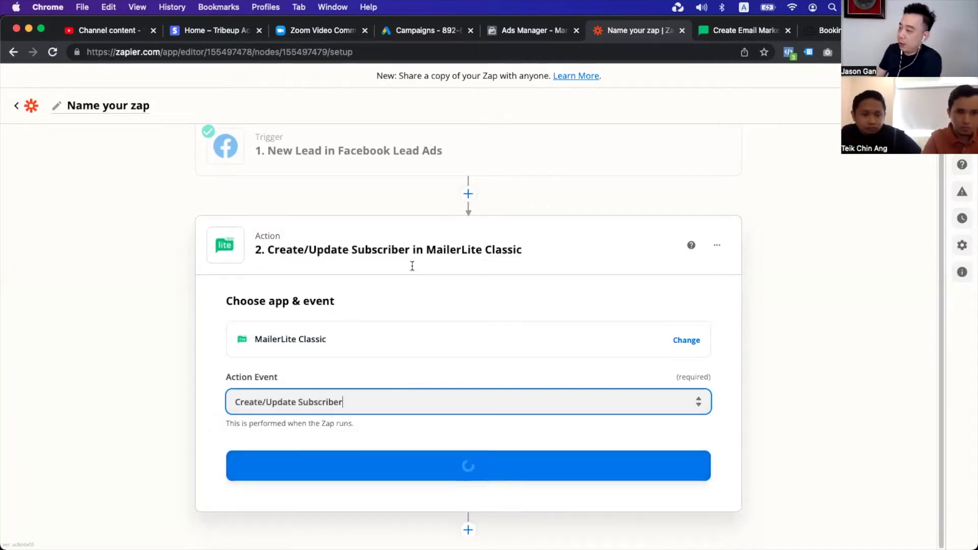
mouse_move(444, 150)
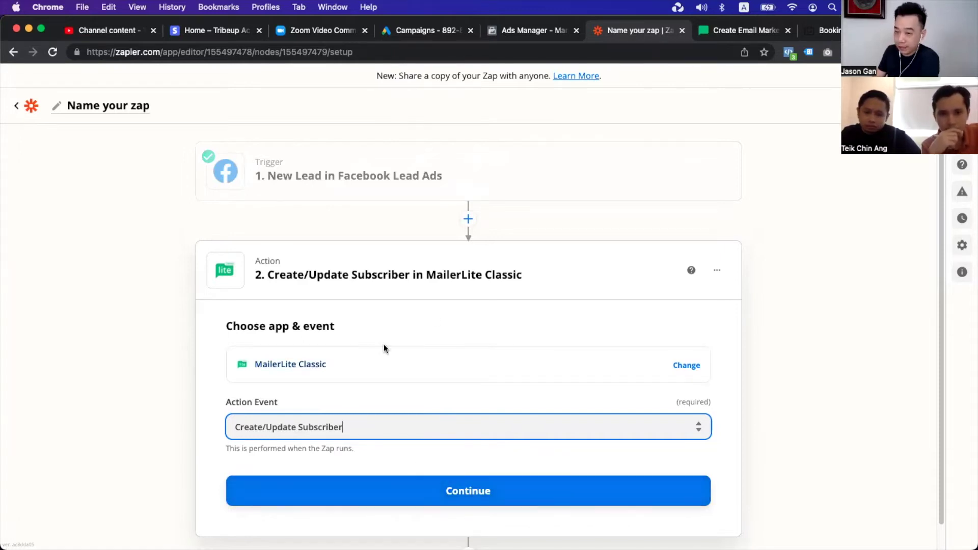
scroll(484, 428, "down", 1)
left_click(469, 467)
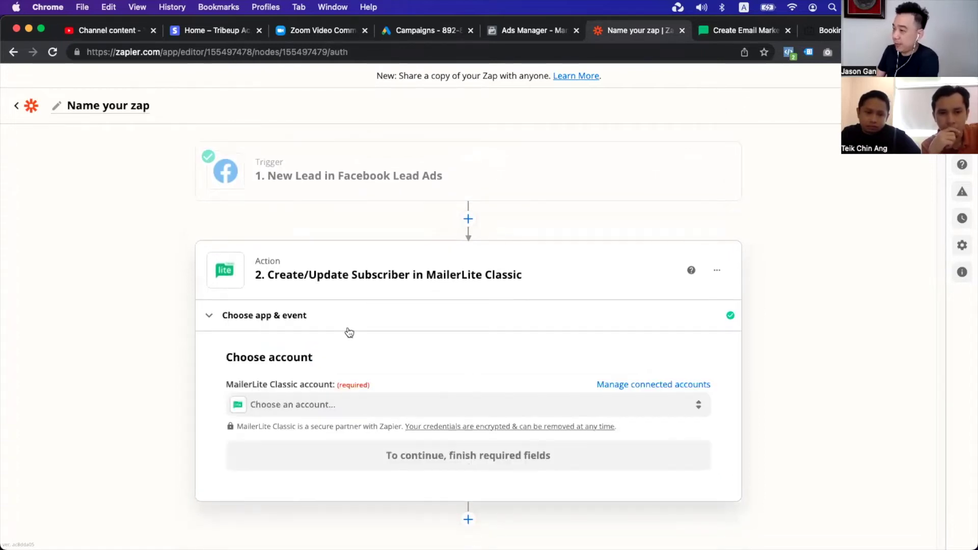
- Choose the MailerLite Tribeup Academy account for the action and continue to the action setup
left_click(370, 404)
left_click(340, 502)
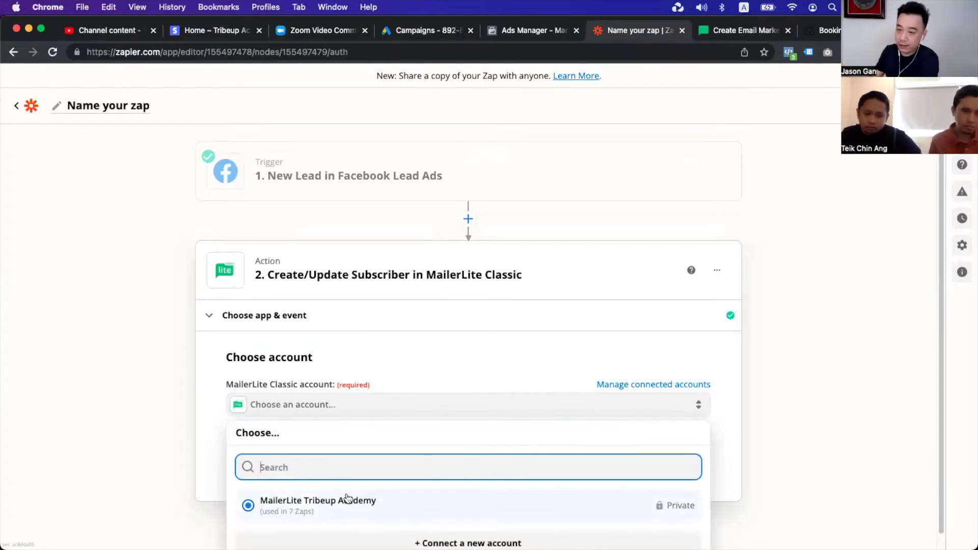
scroll(410, 384, "down", 1)
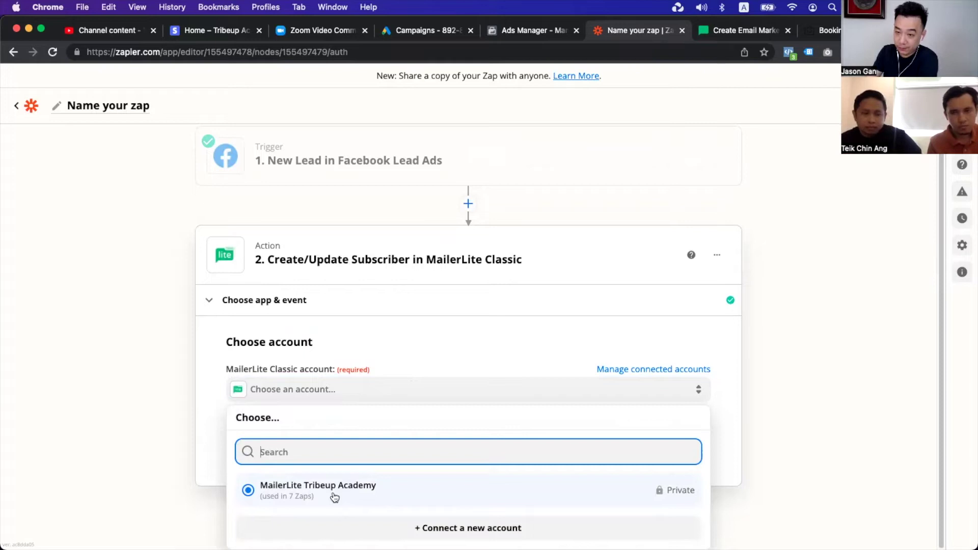
left_click(334, 492)
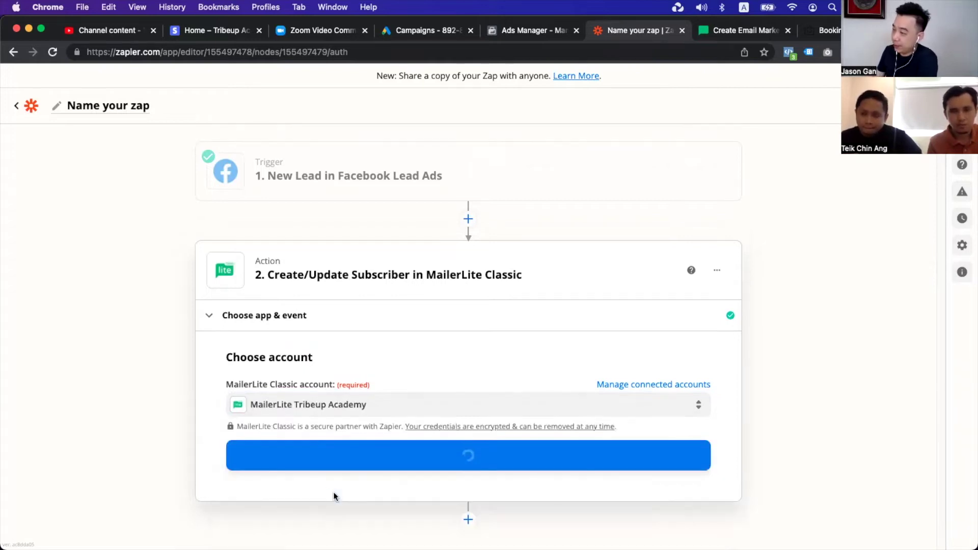
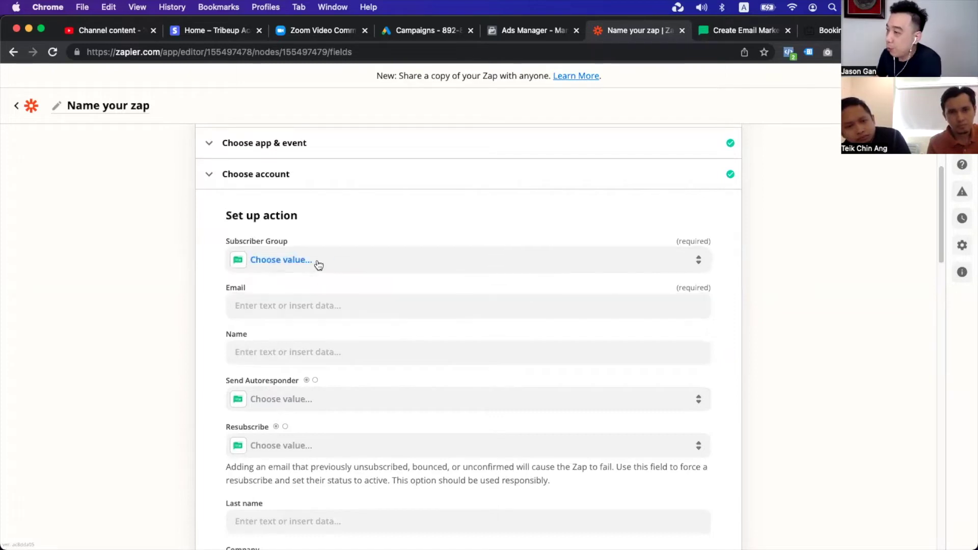
- Switch to the MailerLite site, enter MailerLite Classic through the login, and open the subscriber groups
left_click(280, 262)
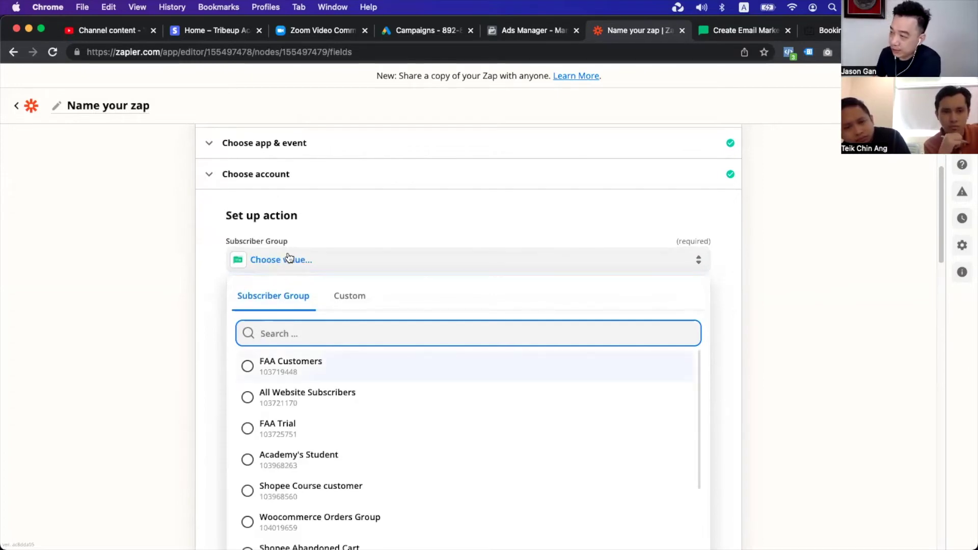
left_click(355, 225)
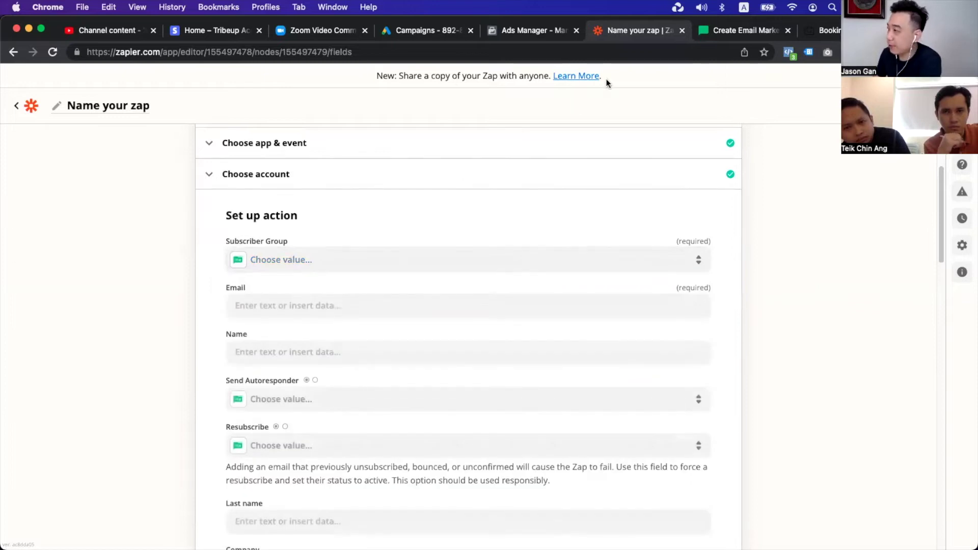
left_click(735, 32)
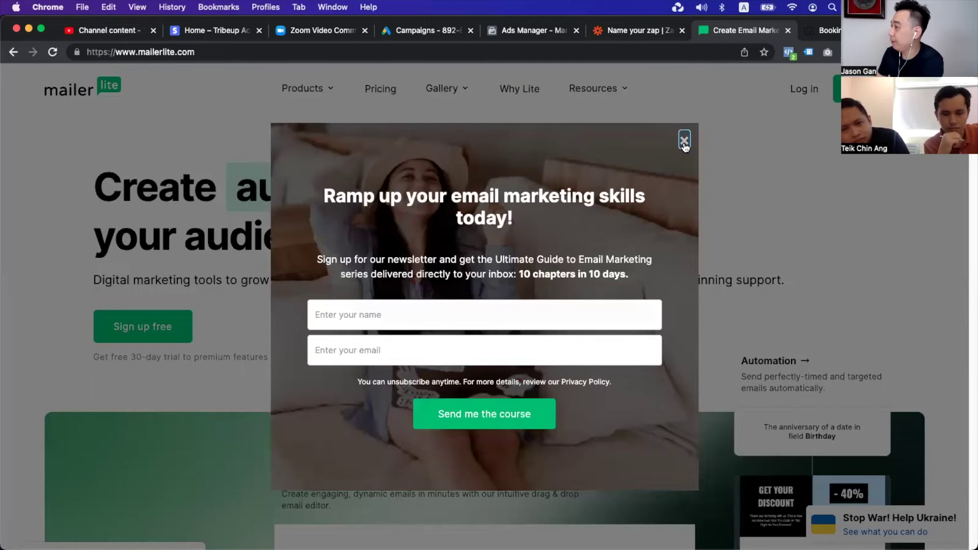
left_click(683, 141)
left_click(807, 90)
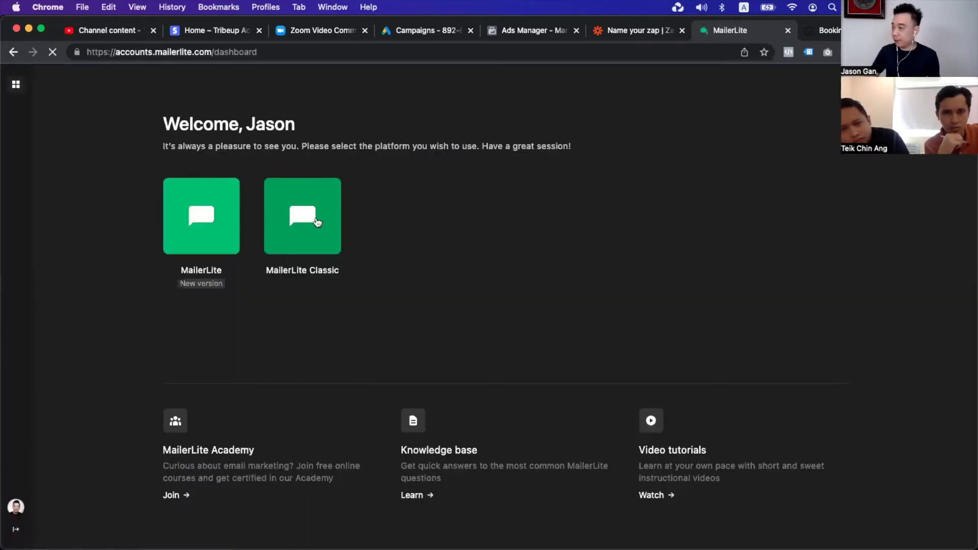
left_click(315, 219)
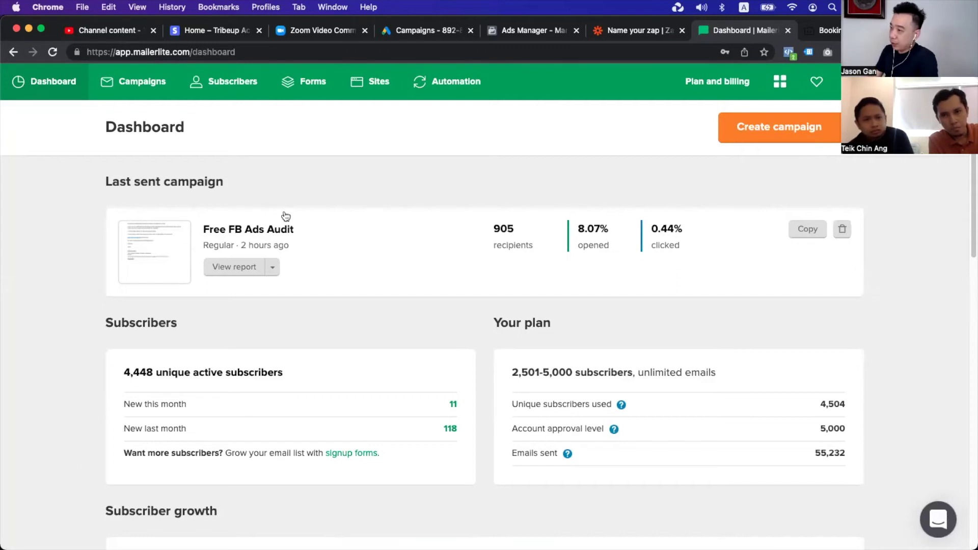
left_click(230, 83)
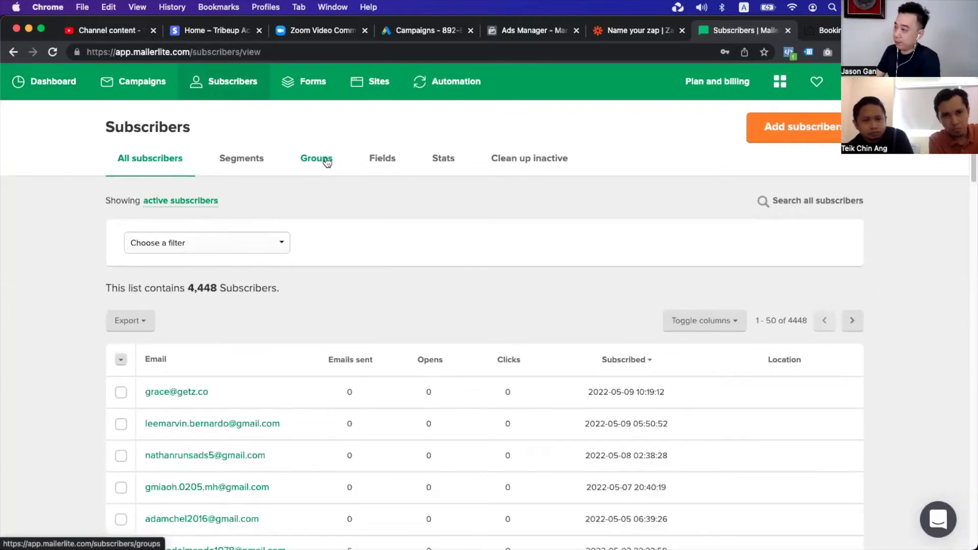
left_click(325, 162)
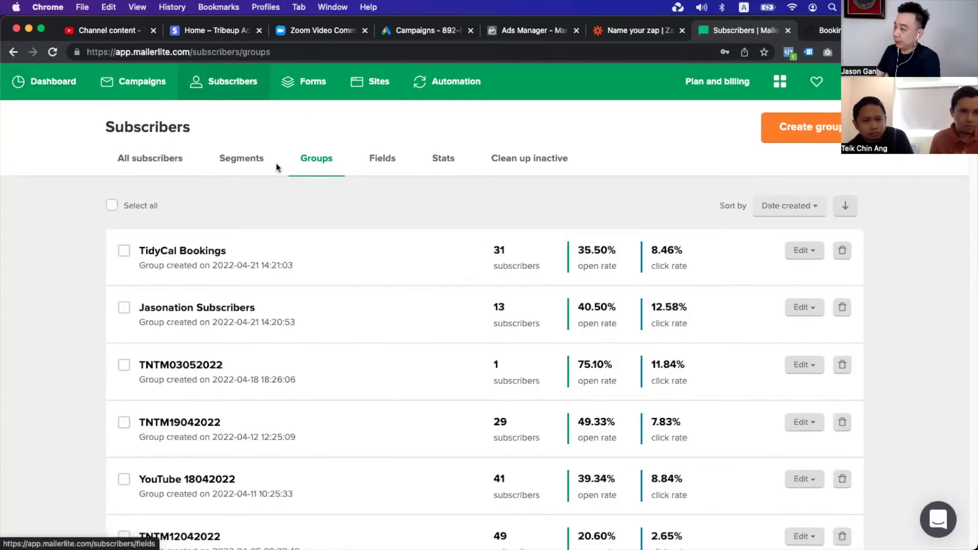
- Create a subscriber group named FB Leads
left_click(781, 135)
left_click(524, 157)
type("FB Leads")
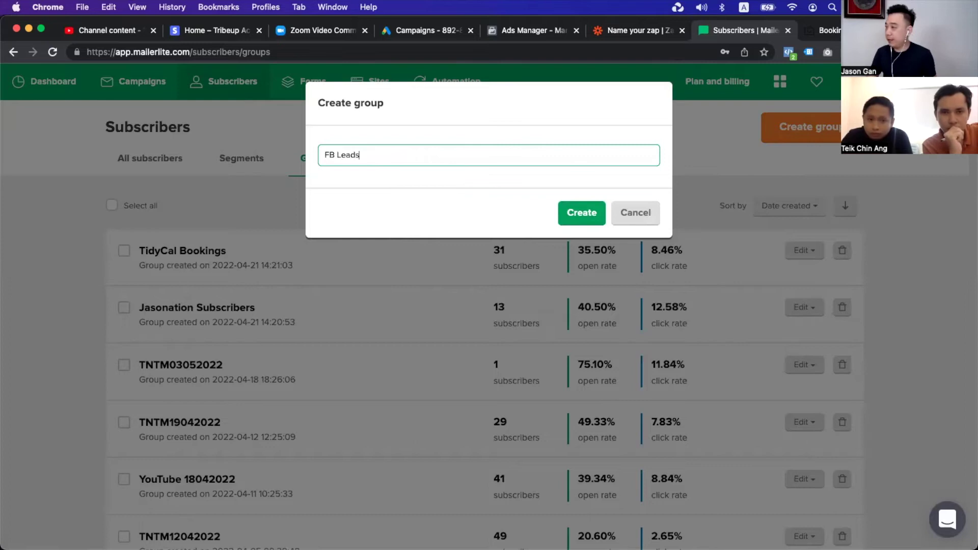
left_click(591, 211)
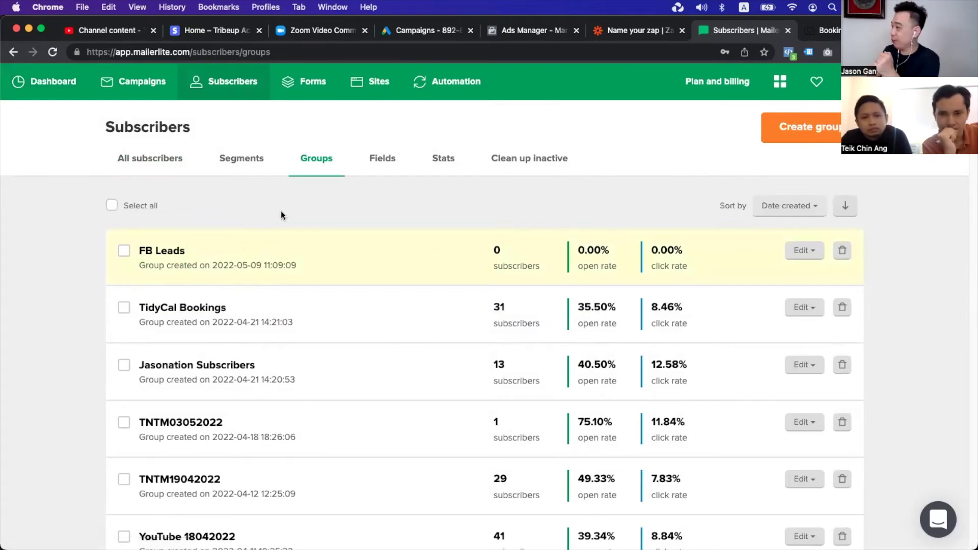
- Return to the Zap in Zapier, search the subscriber groups for fb lead, and set Subscriber Group to FB Leads
left_click(627, 32)
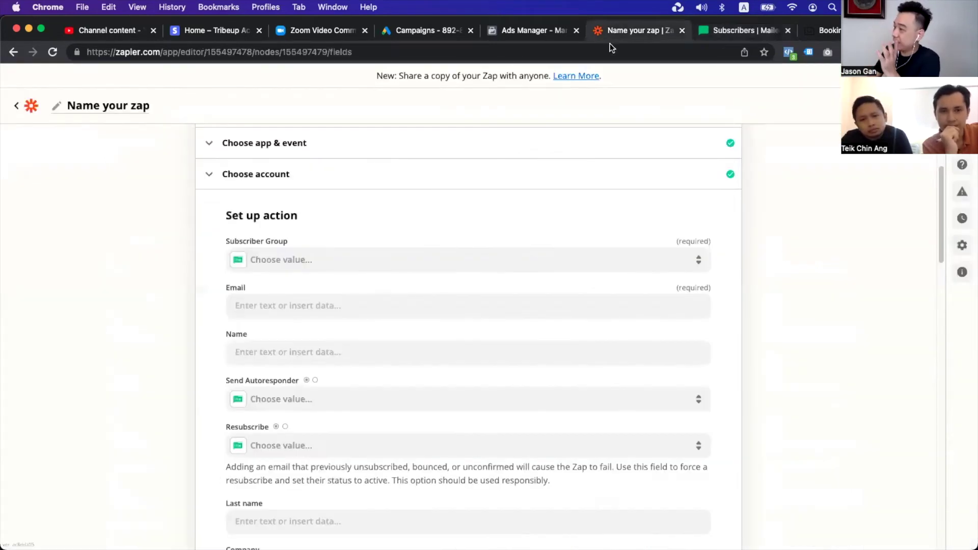
left_click(371, 267)
scroll(210, 445, "down", 10)
scroll(384, 275, "up", 6)
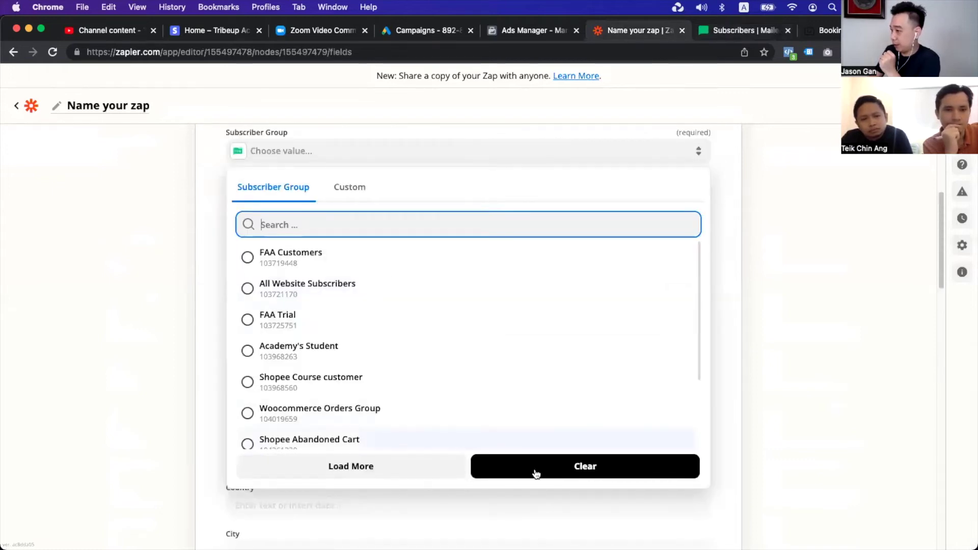
left_click(401, 467)
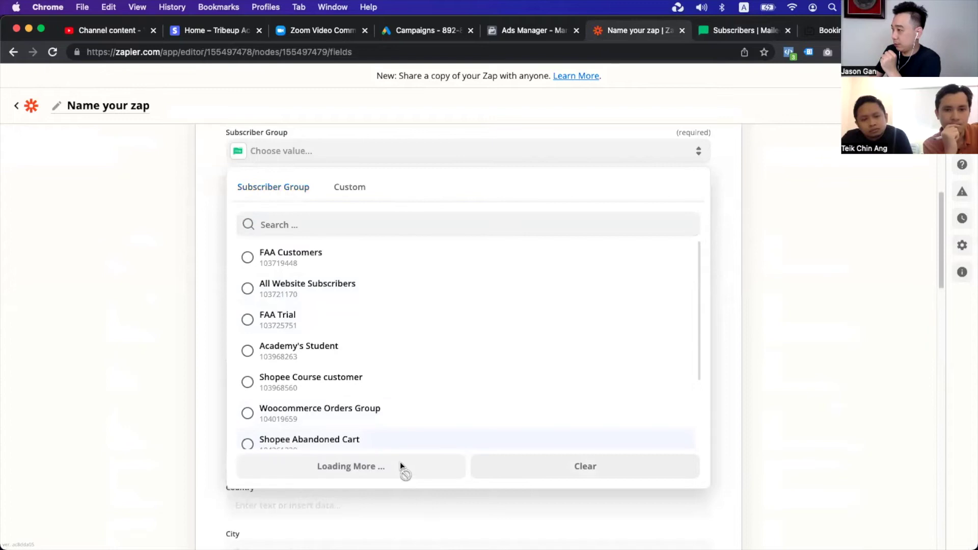
left_click(342, 220)
type("fb lead")
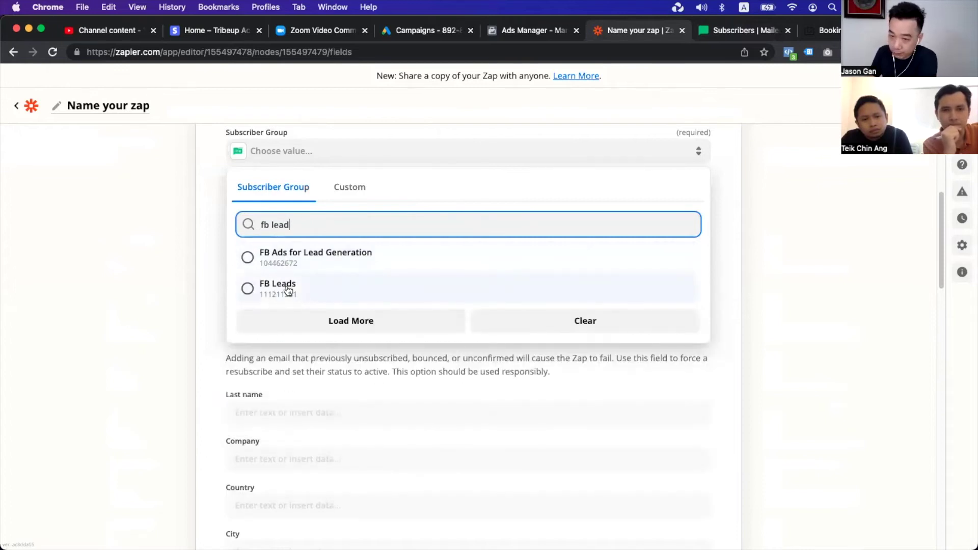
left_click(284, 289)
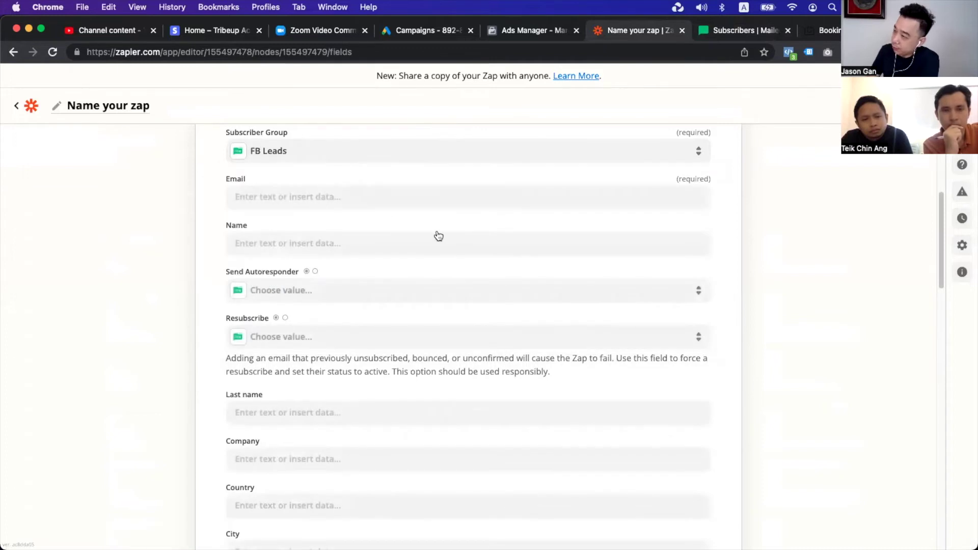
- Map the subscriber's Email to the lead's Email and the Name to the lead's Full Name
scroll(357, 214, "up", 2)
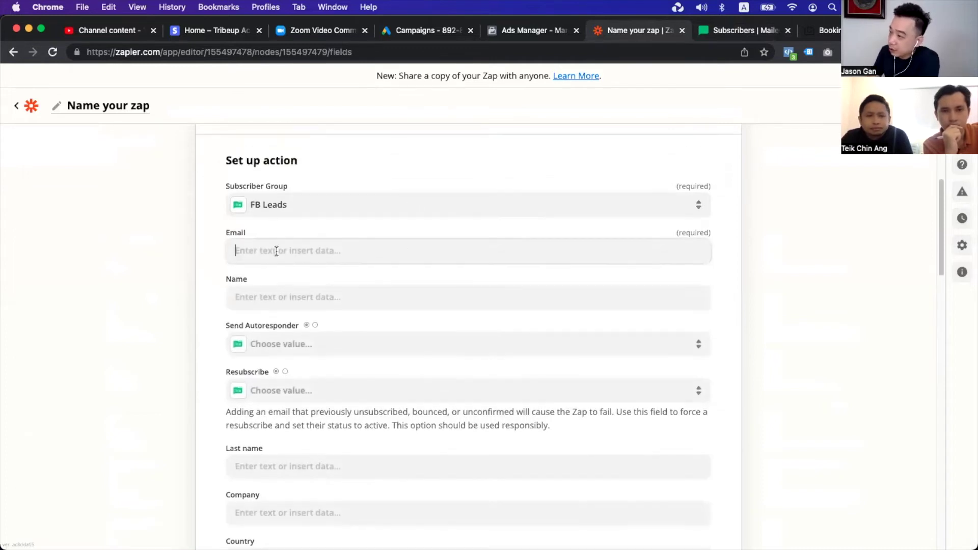
left_click(245, 244)
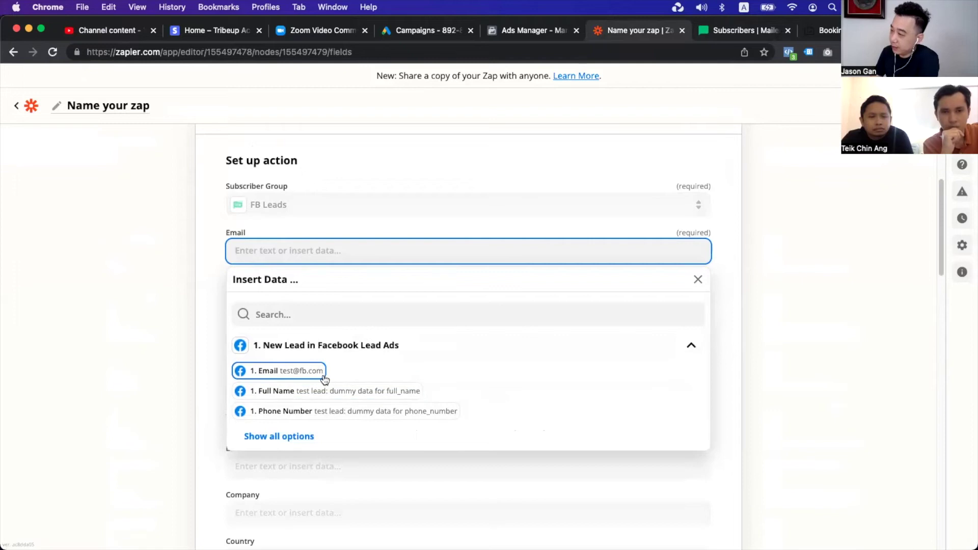
left_click(302, 372)
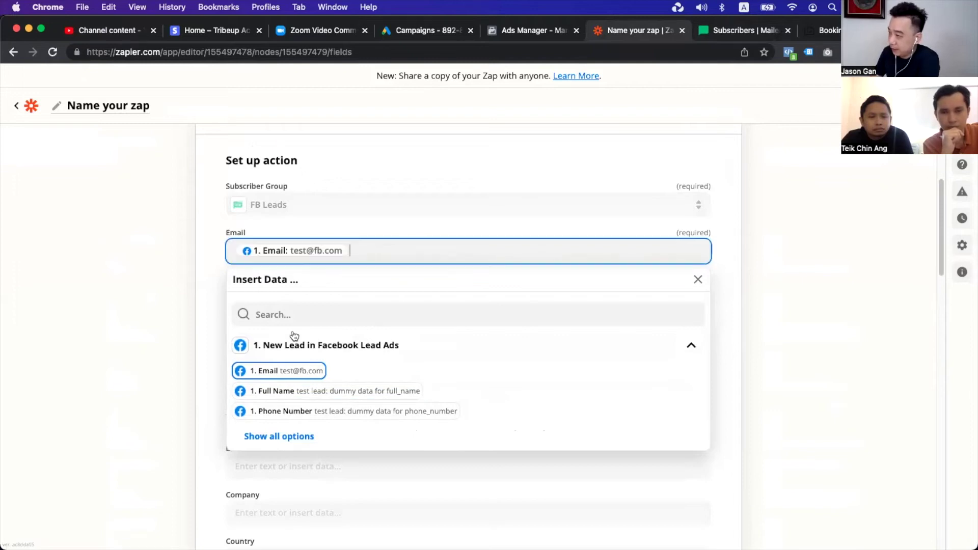
left_click(193, 282)
left_click(332, 286)
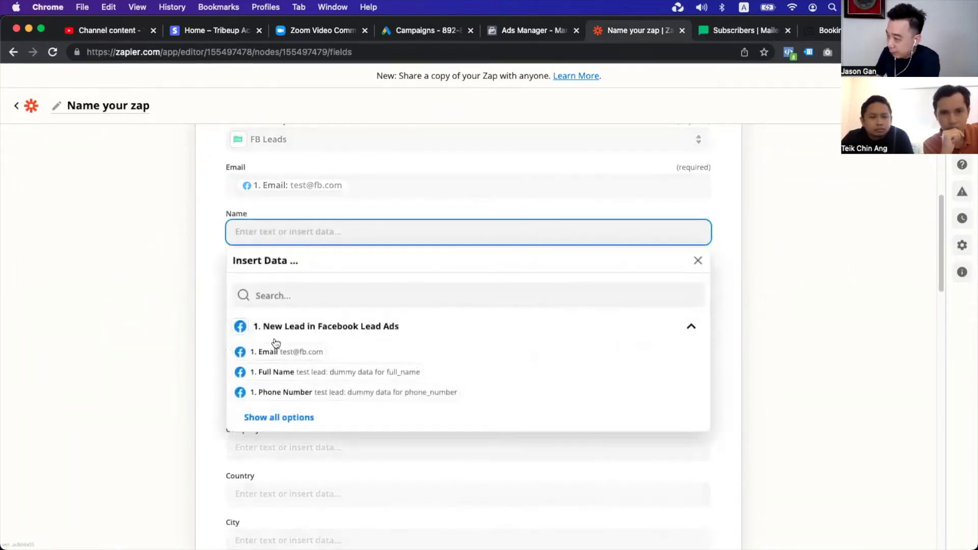
left_click(318, 376)
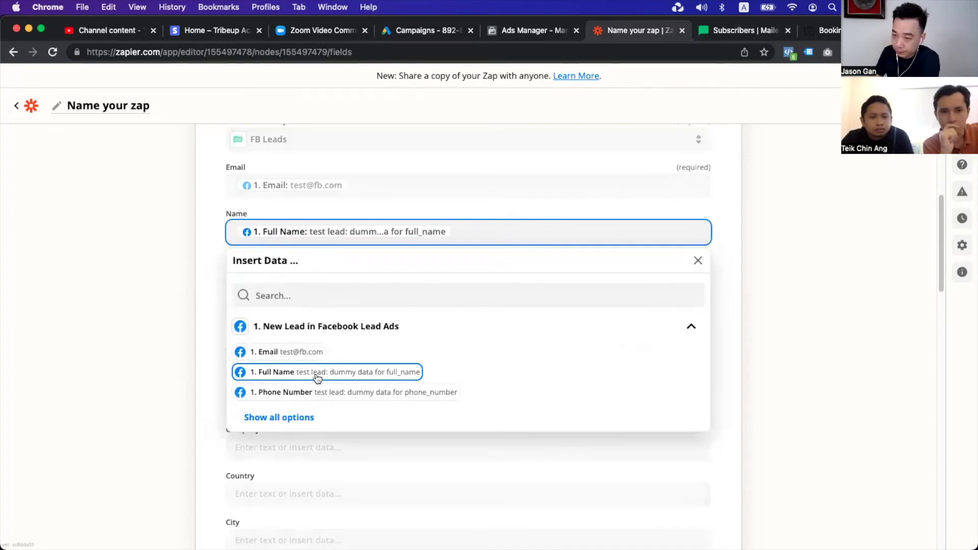
left_click(205, 314)
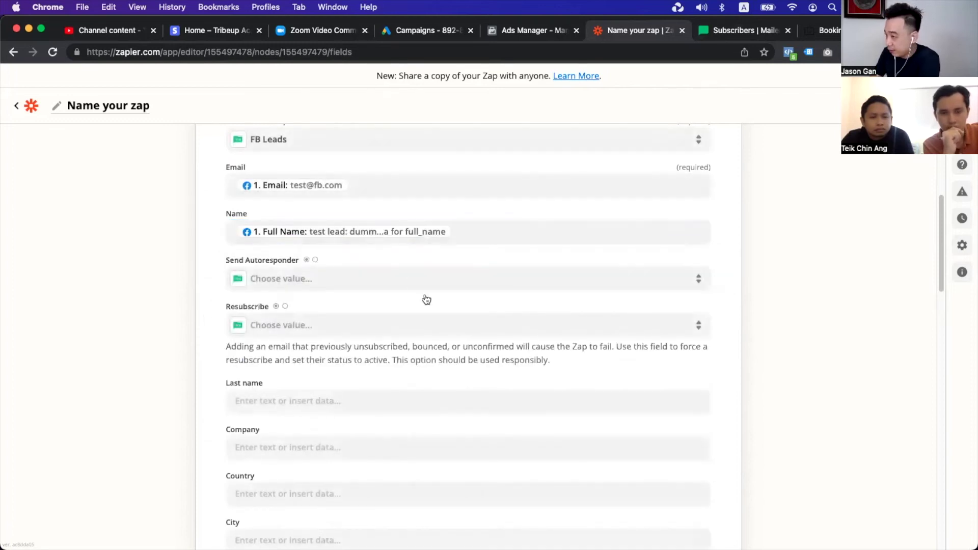
- Continue with the other fields empty, test the action with the sample lead, and check the FB Leads group in MailerLite
scroll(387, 356, "down", 10)
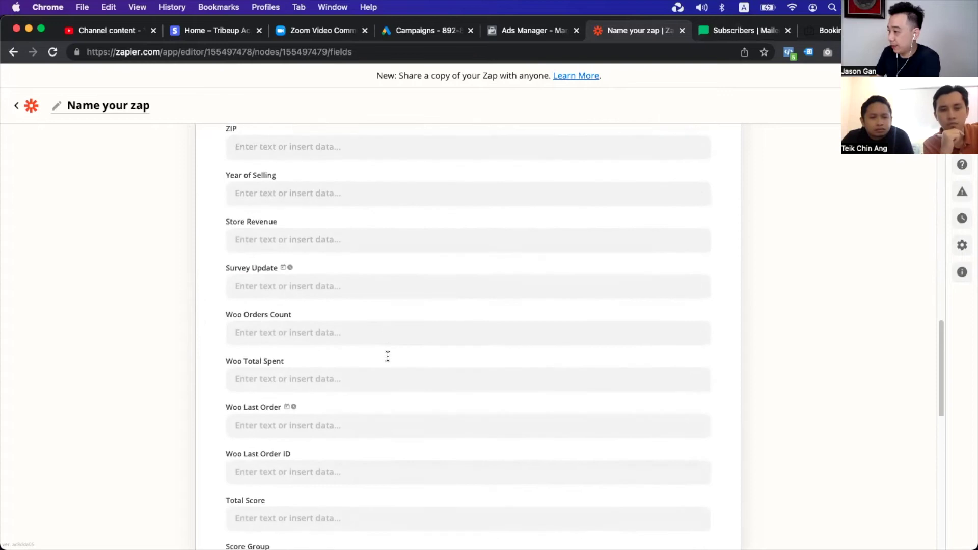
scroll(387, 356, "down", 5)
left_click(477, 459)
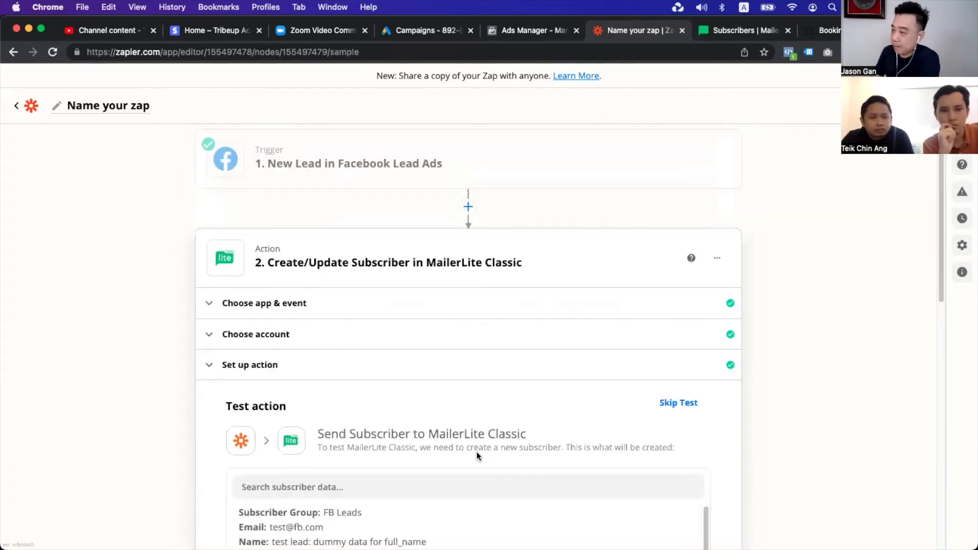
scroll(536, 374, "down", 10)
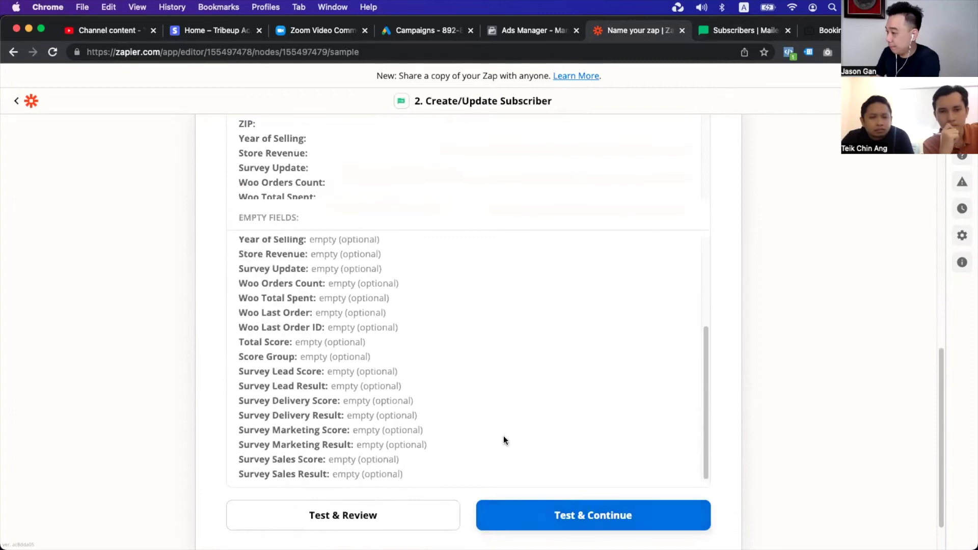
scroll(600, 491, "down", 2)
left_click(599, 469)
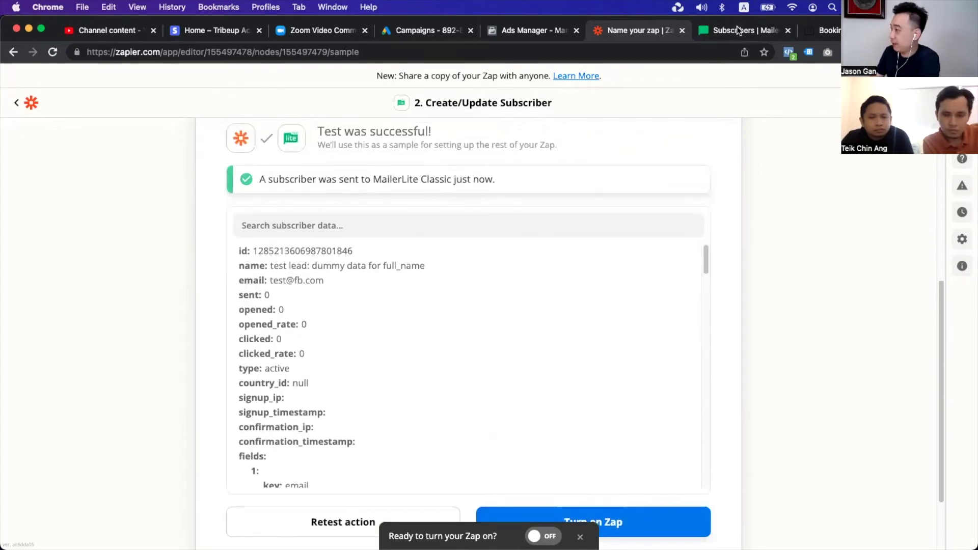
left_click(737, 26)
left_click(43, 77)
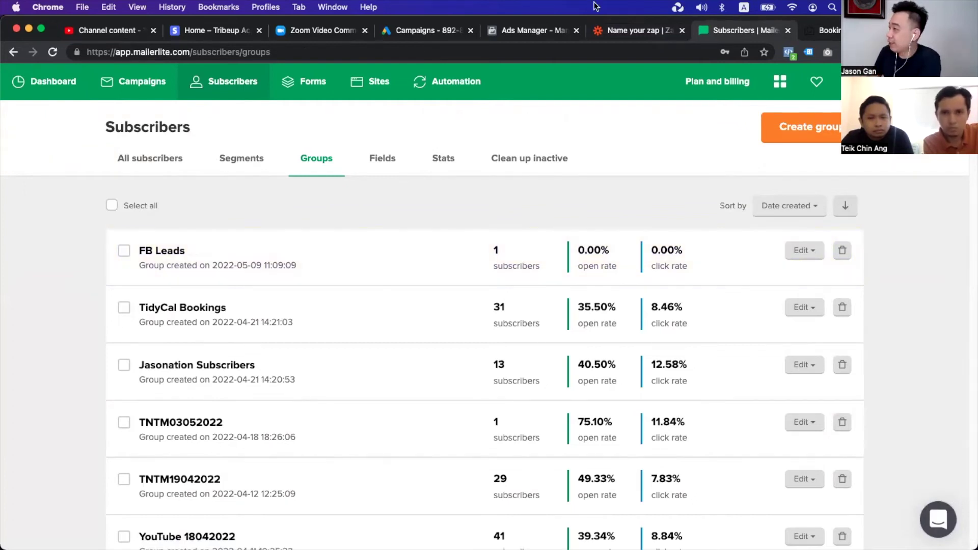
- Return to the Zap in Zapier and turn it on
left_click(631, 32)
scroll(585, 387, "down", 10)
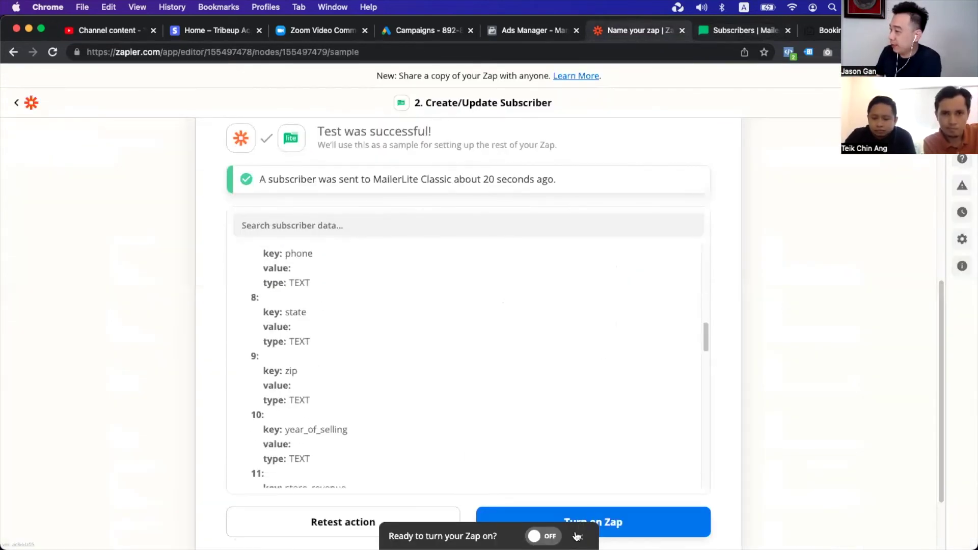
scroll(733, 376, "down", 3)
left_click(615, 447)
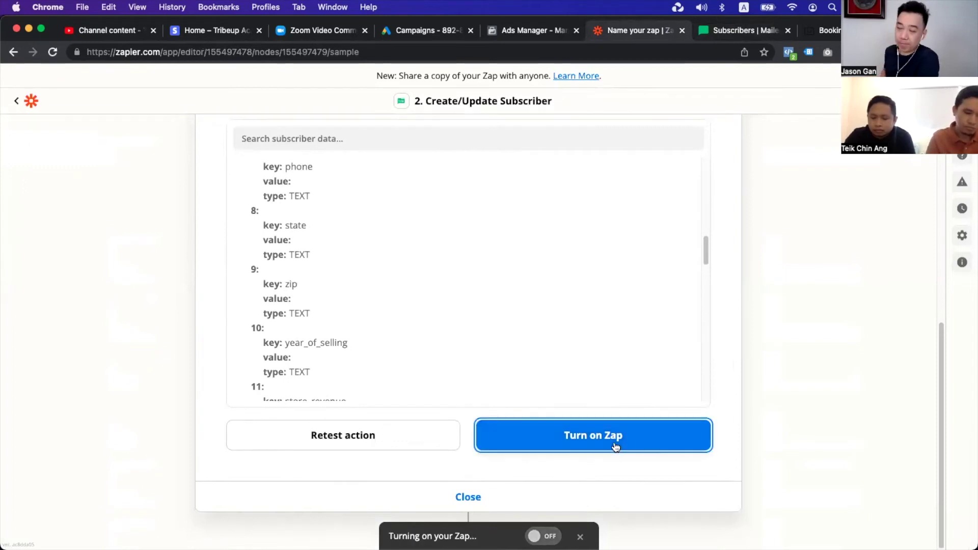
- Switch to MailerLite, create a new automation workflow, and name it FB Leads
left_click(732, 32)
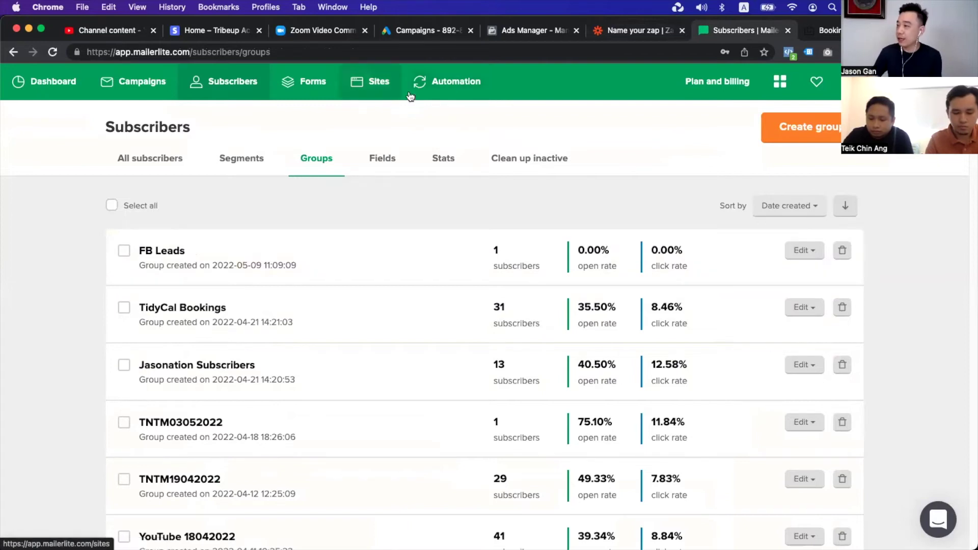
left_click(467, 81)
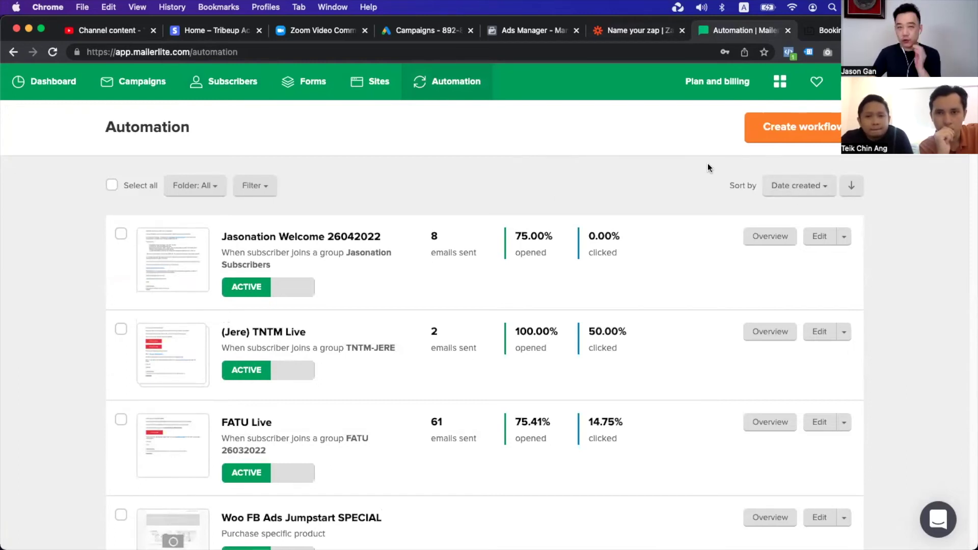
left_click(778, 115)
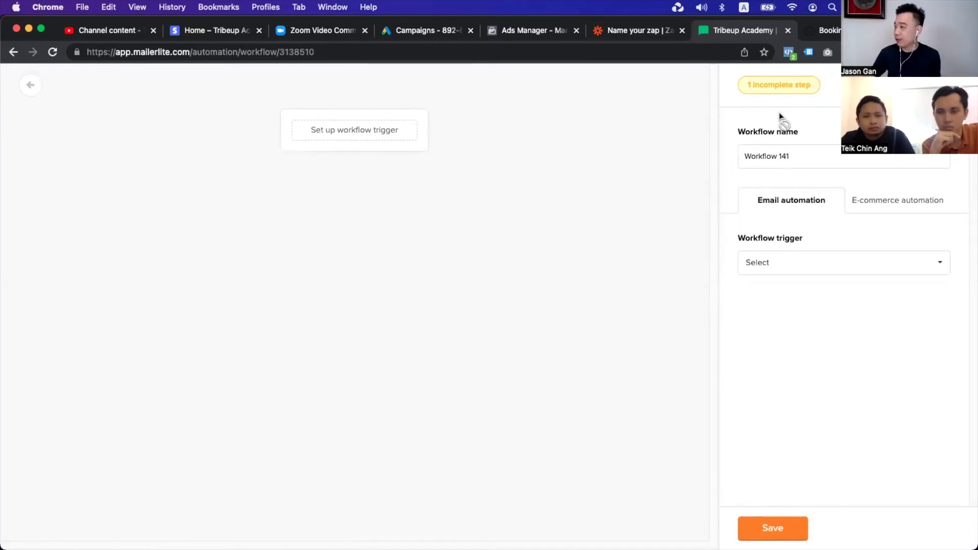
triple_click(789, 157)
type("FB Leads ")
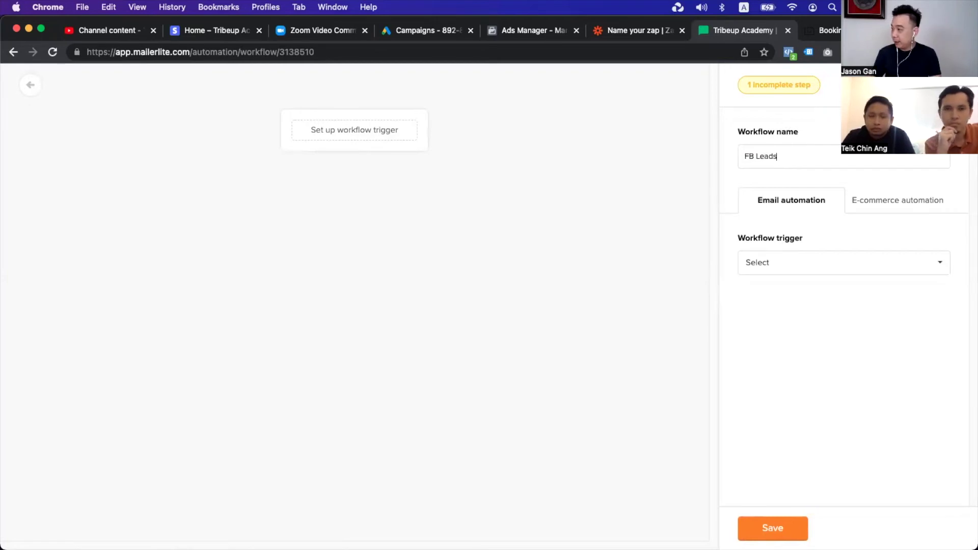
- Extend the workflow name so it reads FB Leads Automation
type("AUtomatyion")
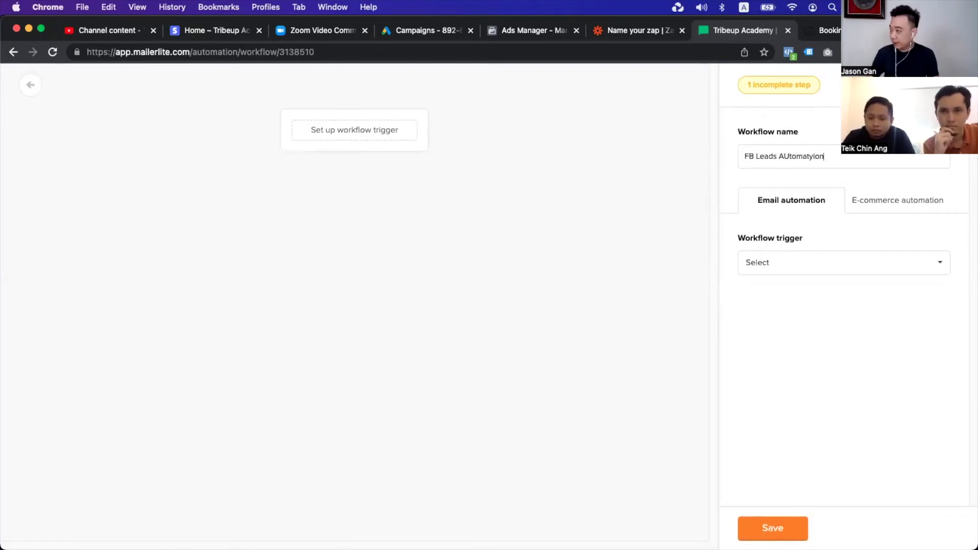
key("BackSpace")
key("BackSpace")
key("BackSpace")
key("BackSpace")
key("BackSpace")
key("BackSpace")
key("BackSpace")
key("BackSpace")
key("BackSpace")
type("utomation")
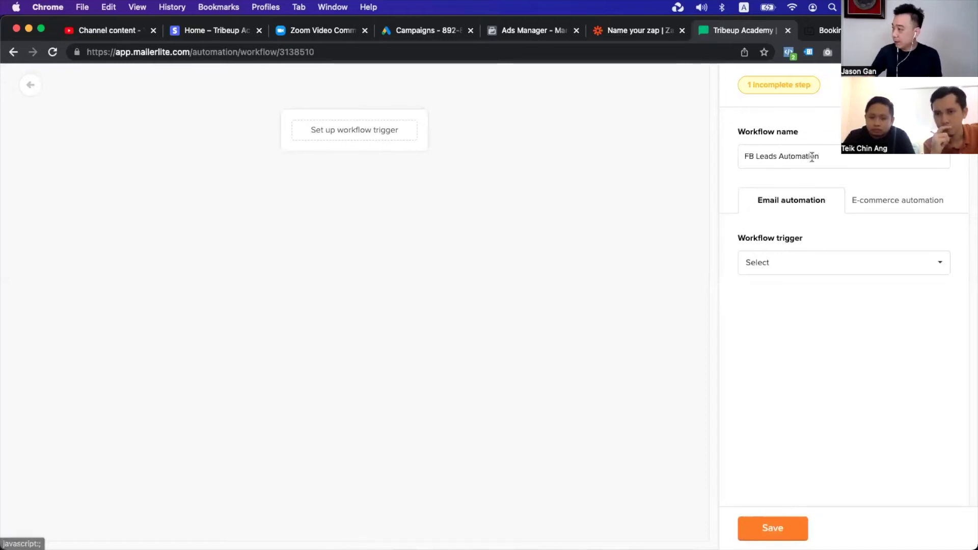
- Set the workflow trigger to When subscriber joins a group, using the FB Leads subscriber group
left_click(784, 269)
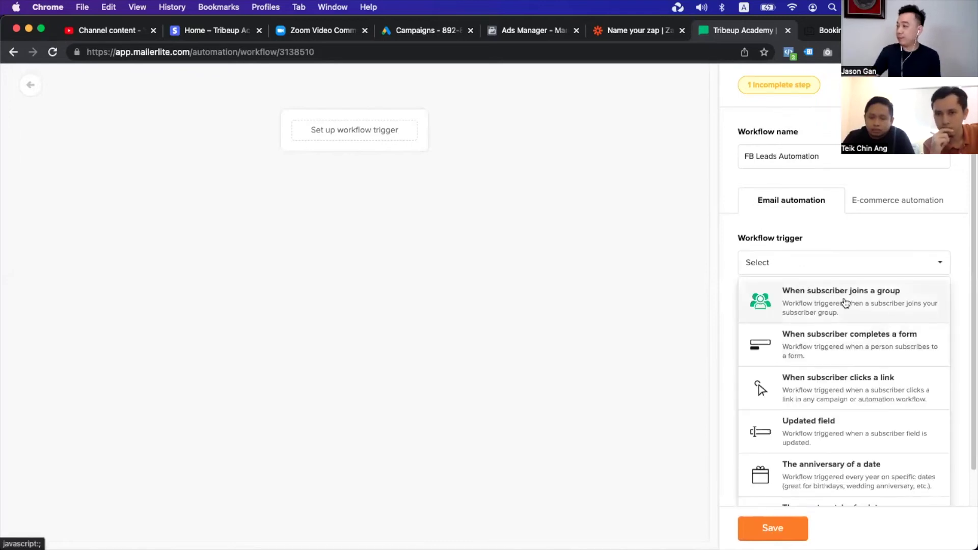
left_click(845, 300)
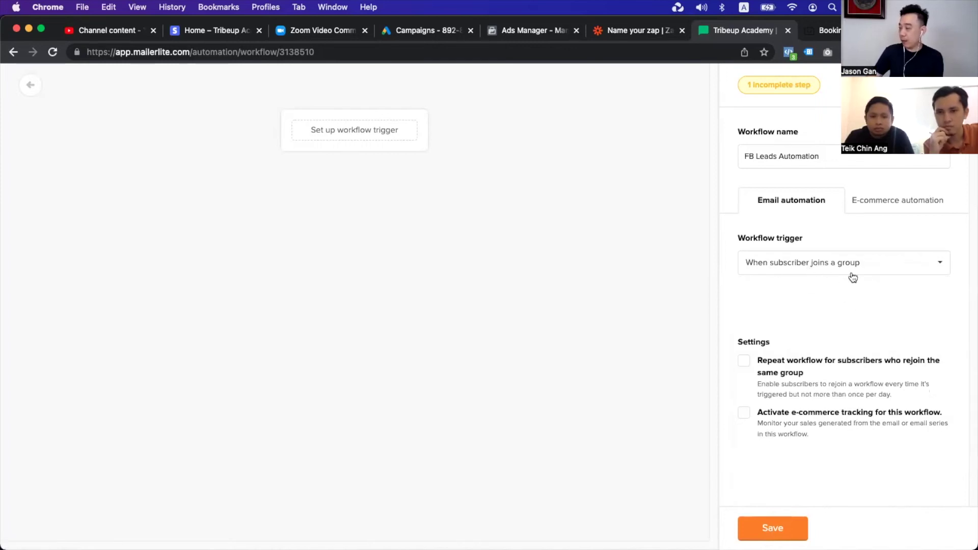
left_click(856, 326)
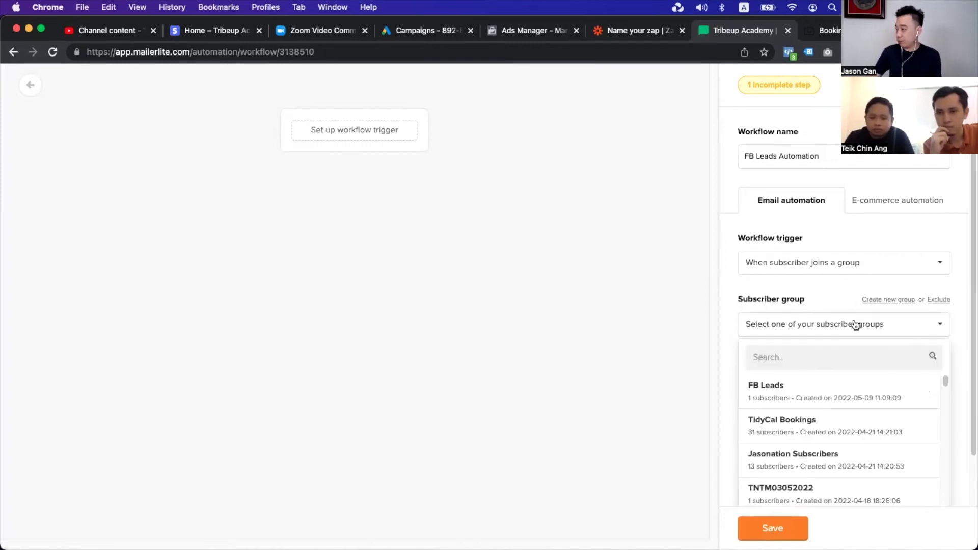
left_click(779, 396)
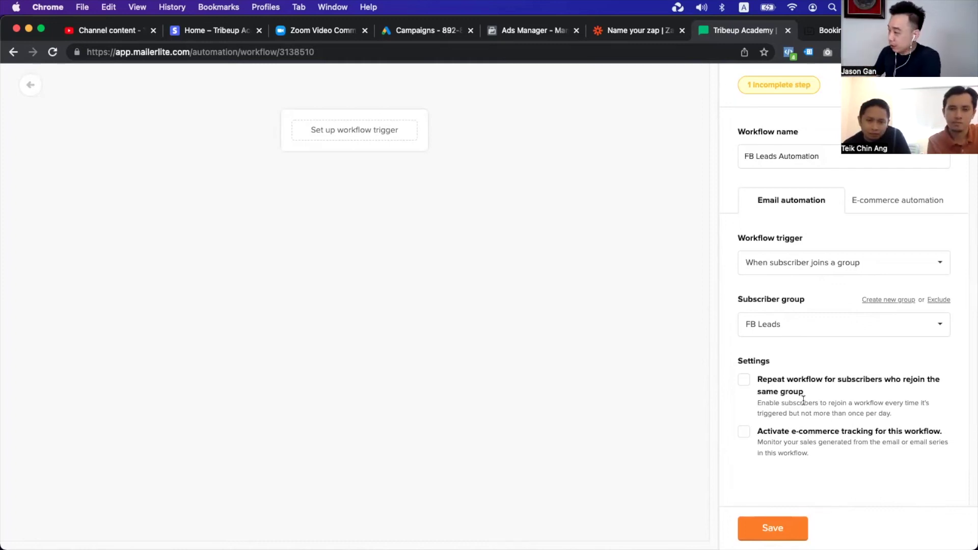
- Enable repeating the workflow for subscribers who rejoin the same group, and save the trigger
left_click(745, 380)
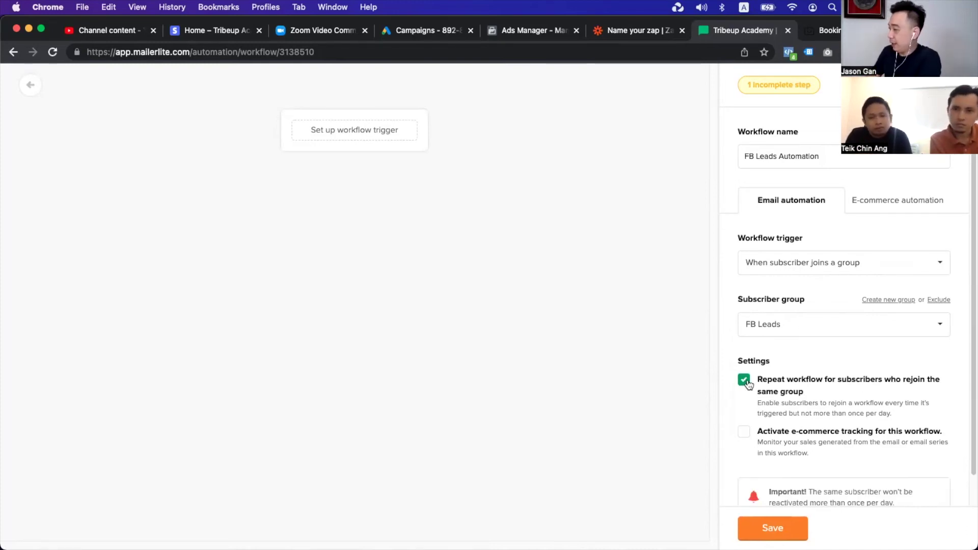
scroll(747, 383, "down", 1)
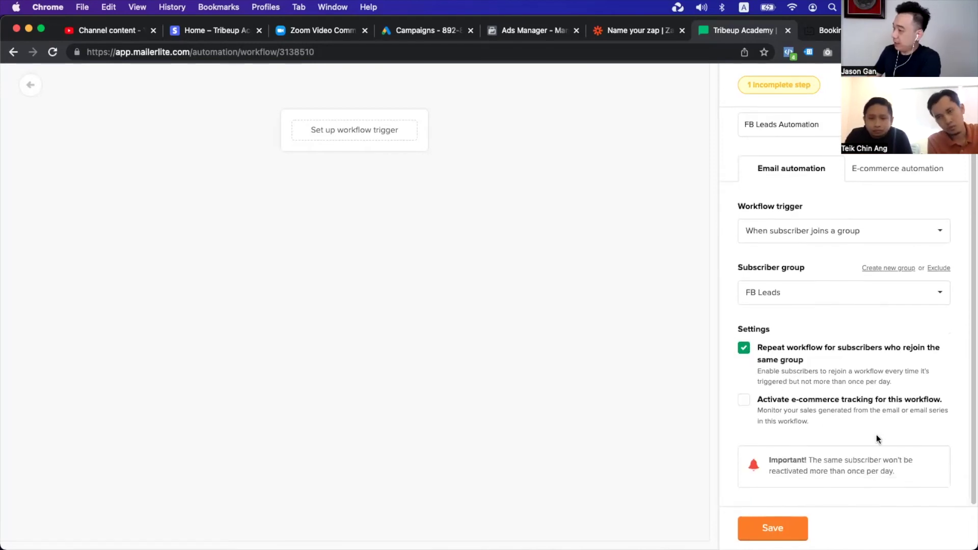
left_click(770, 529)
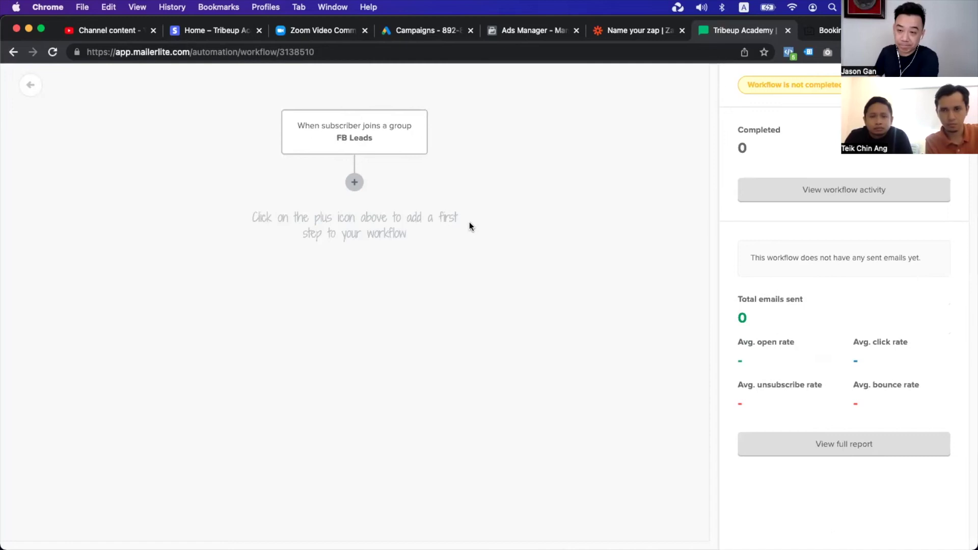
- Add an email as the first step after the trigger and name it "You're in!"
left_click(353, 182)
left_click(247, 284)
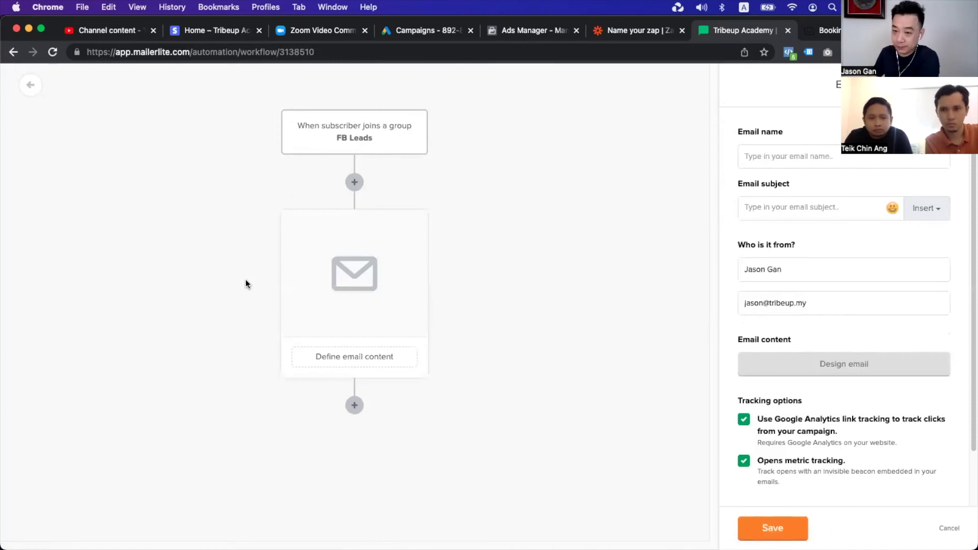
left_click(772, 162)
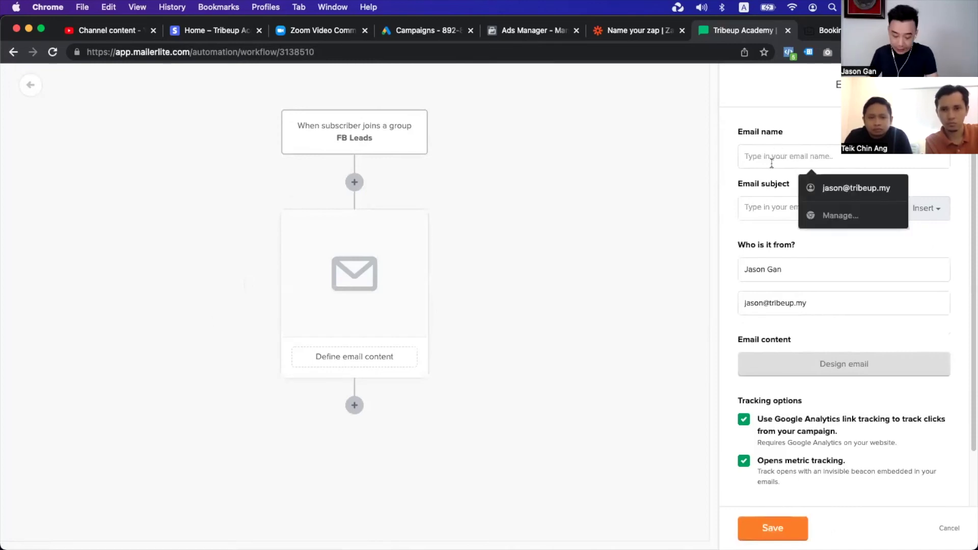
type("You're in")
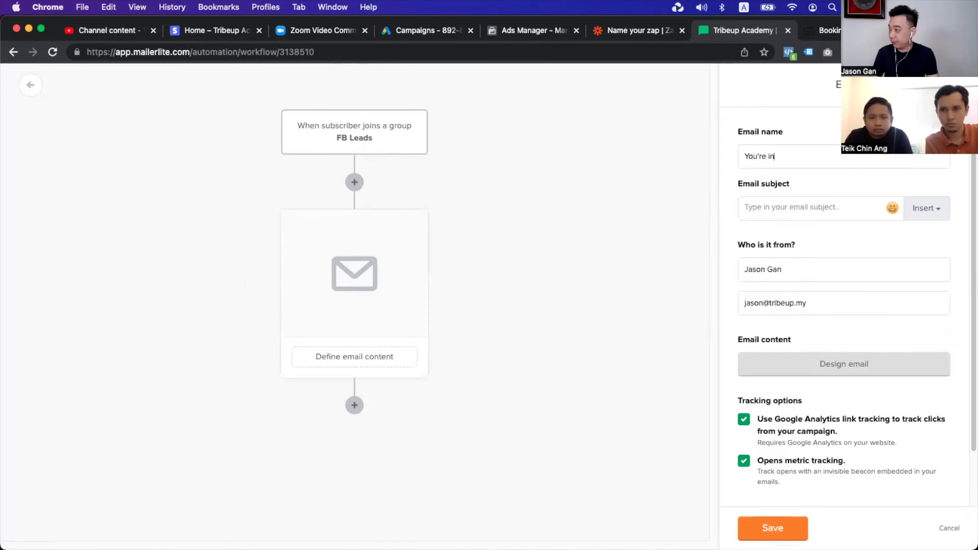
type("!")
- Copy the email name "You're in!" into the email subject
left_click(796, 206)
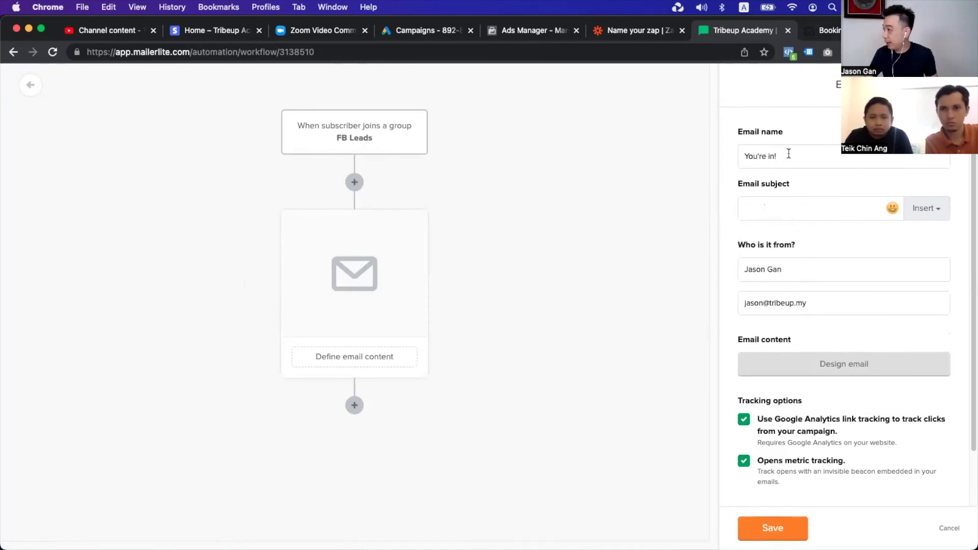
triple_click(789, 153)
key("super+c")
left_click(786, 201)
key("super+v")
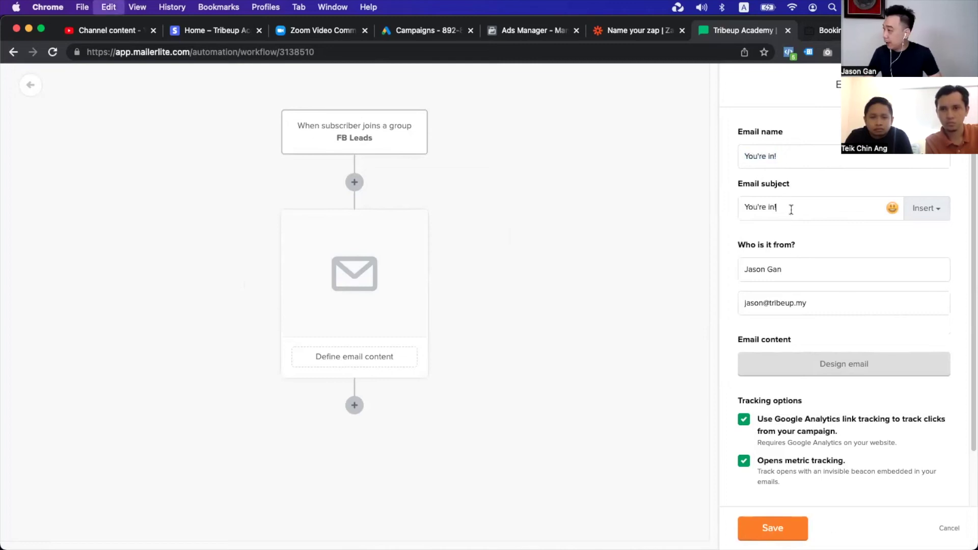
- Start designing the email content as a new design in the Rich-text editor
left_click(851, 367)
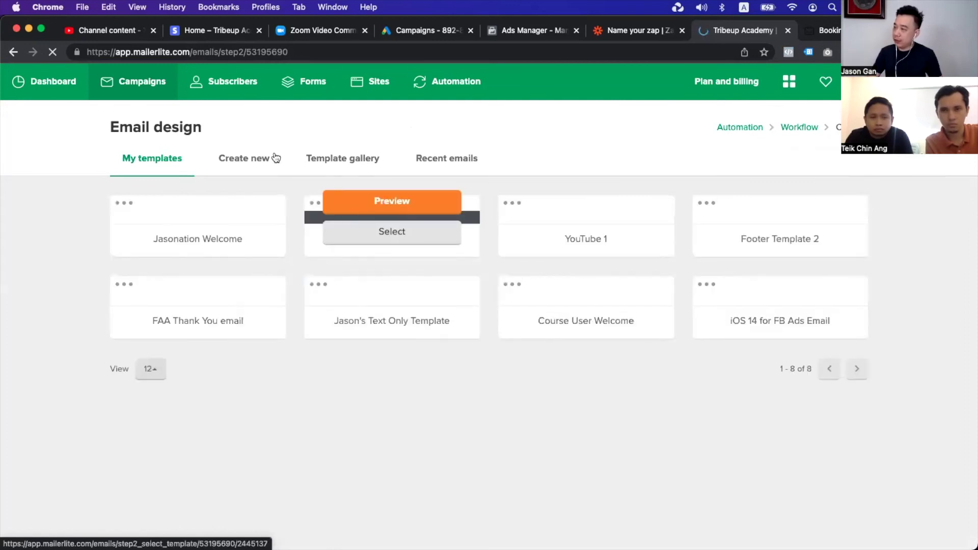
left_click(238, 162)
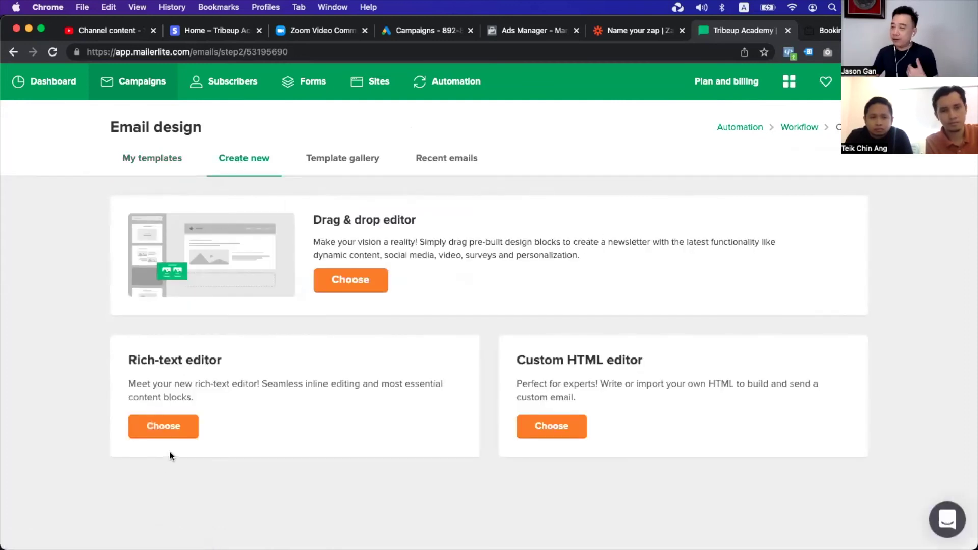
left_click(168, 430)
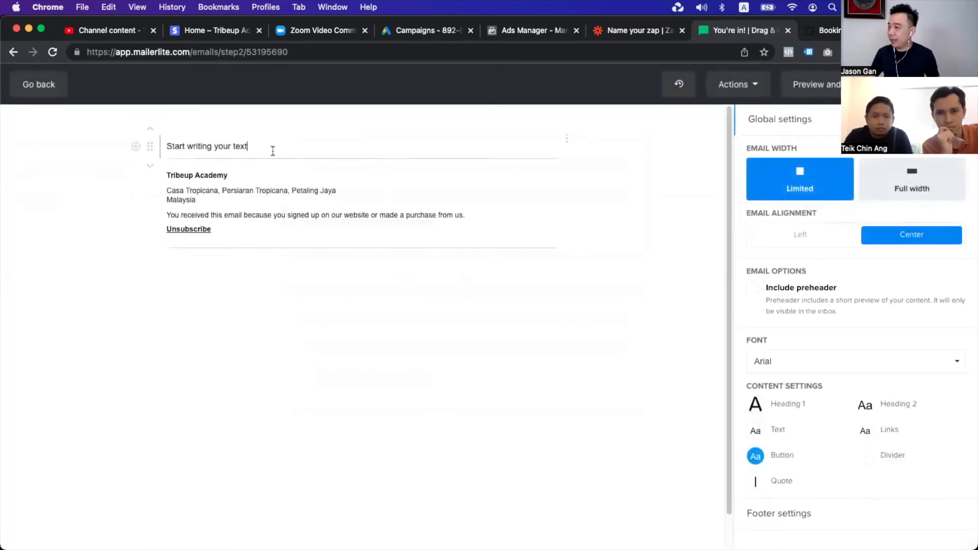
- Replace the placeholder text with "Your registration is confirmed!" and start a new paragraph below it
triple_click(273, 147)
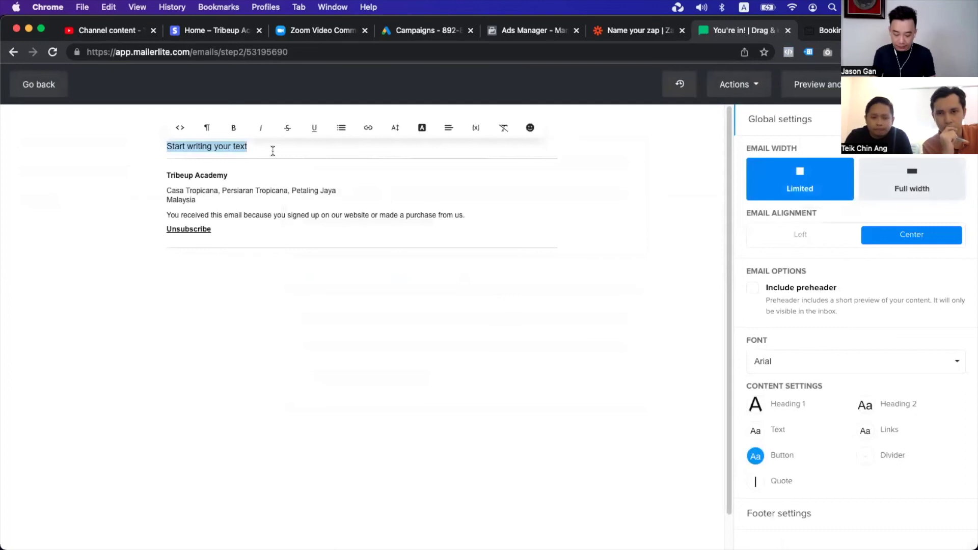
type("YOUR REGIS")
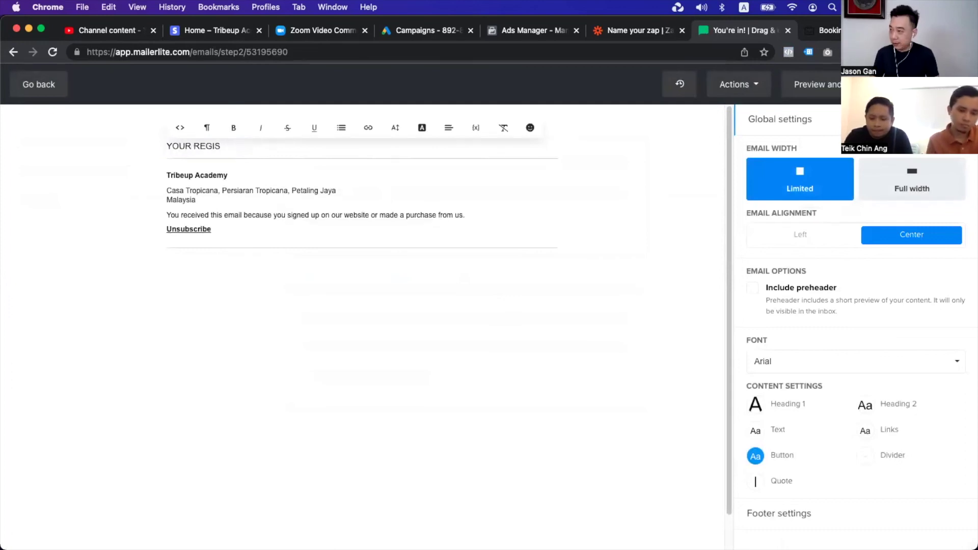
key("super+a")
key("BackSpace")
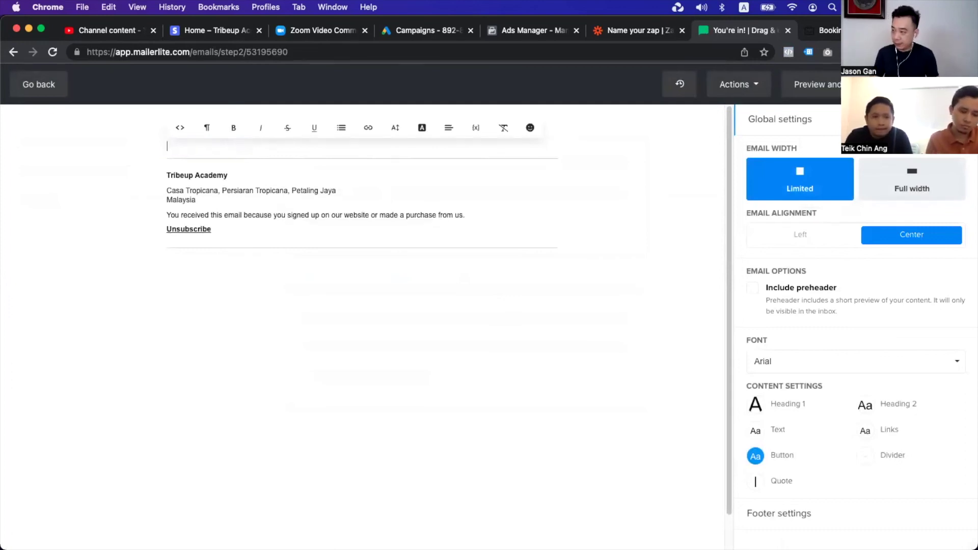
type("Your registra")
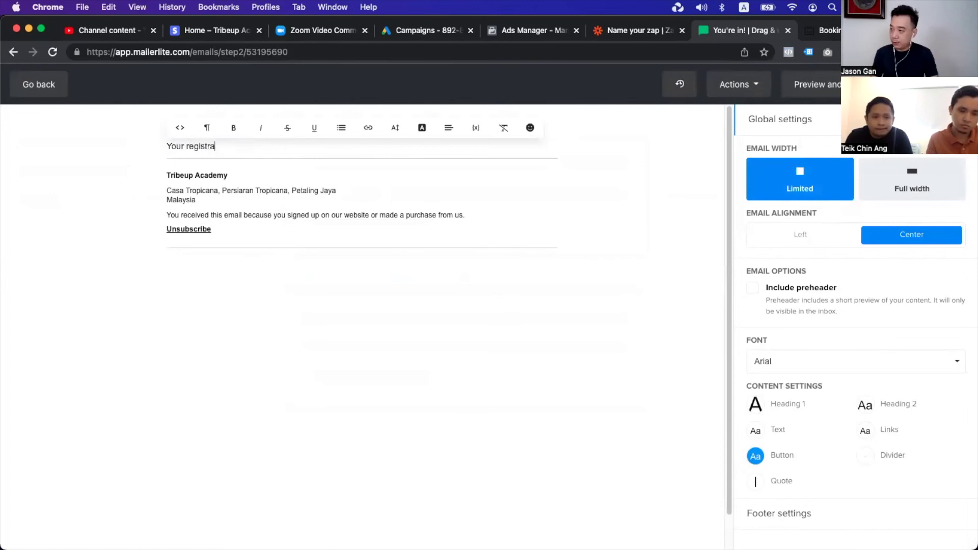
type("tion is confirmer")
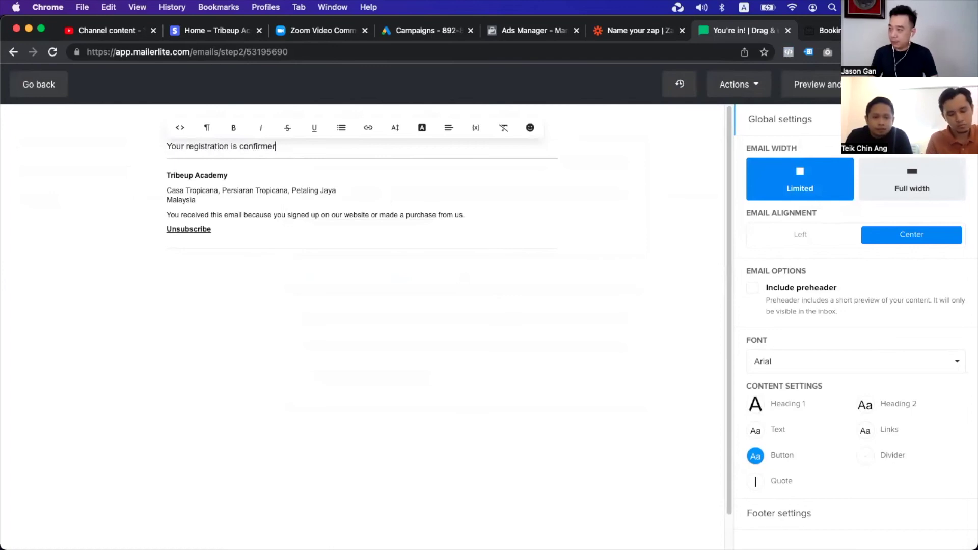
key("Return")
type("eas")
key("BackSpace")
key("BackSpace")
key("Return")
- Write the second paragraph: "Please use this link to join on 20 May 2021, 8.30p, (GMT+8)."
type("Please use ")
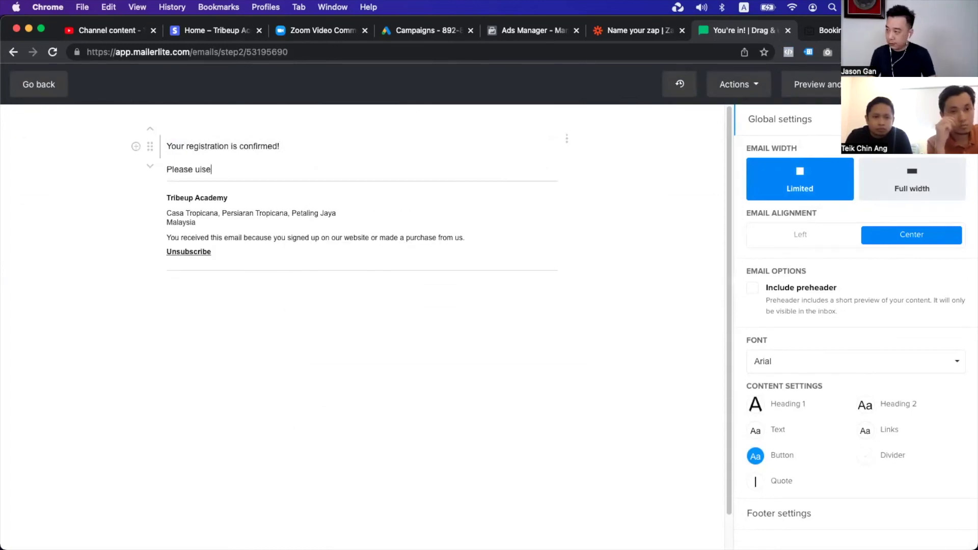
type("this li")
key("BackSpace")
key("BackSpace")
type("is link to ")
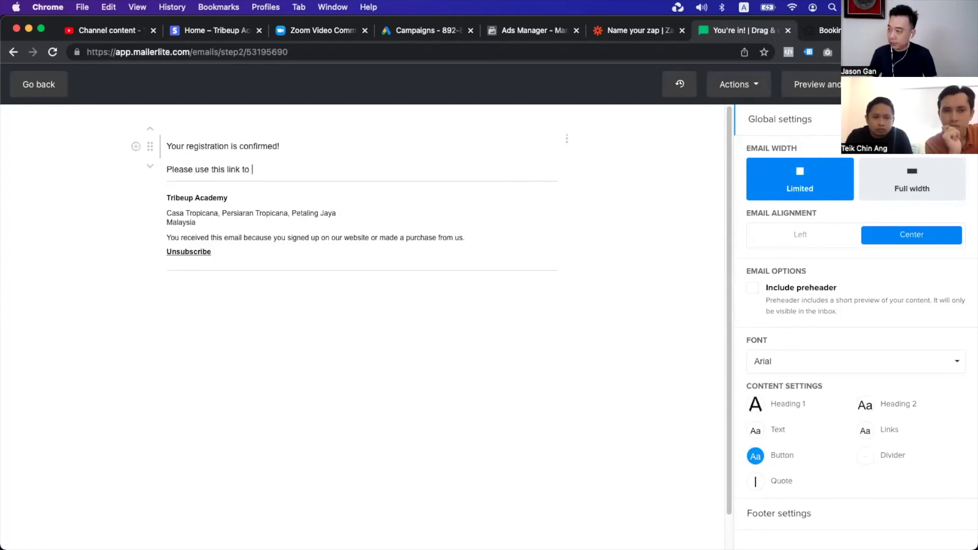
type("join on ")
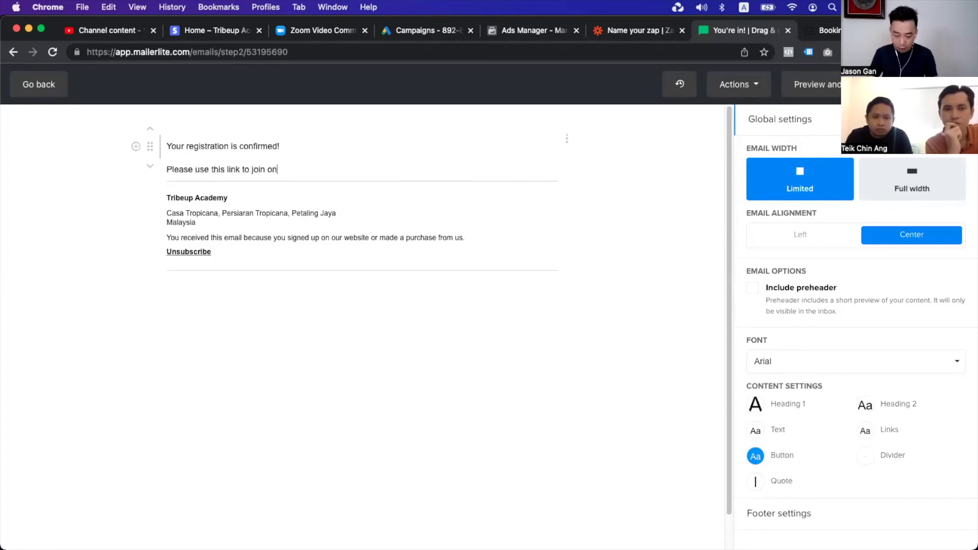
type("20 May")
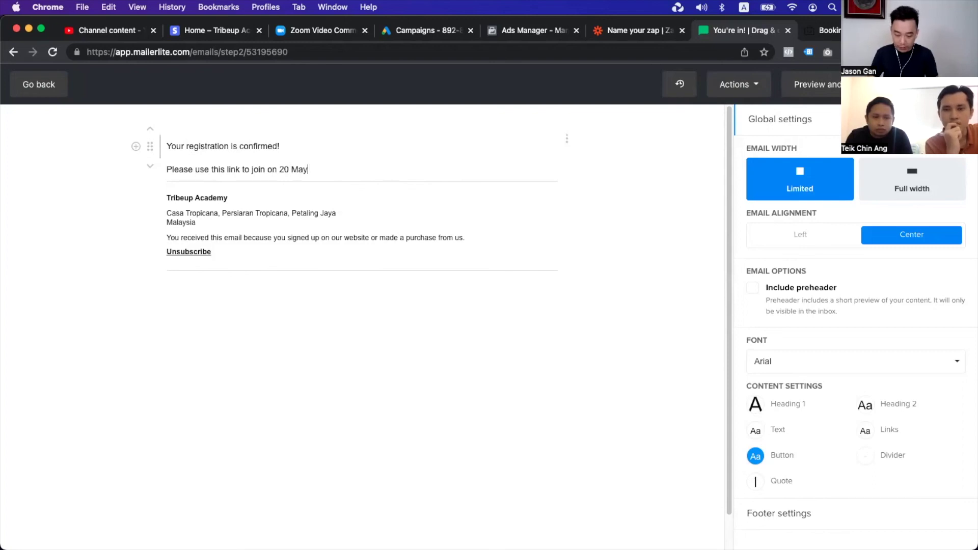
type(" 2021")
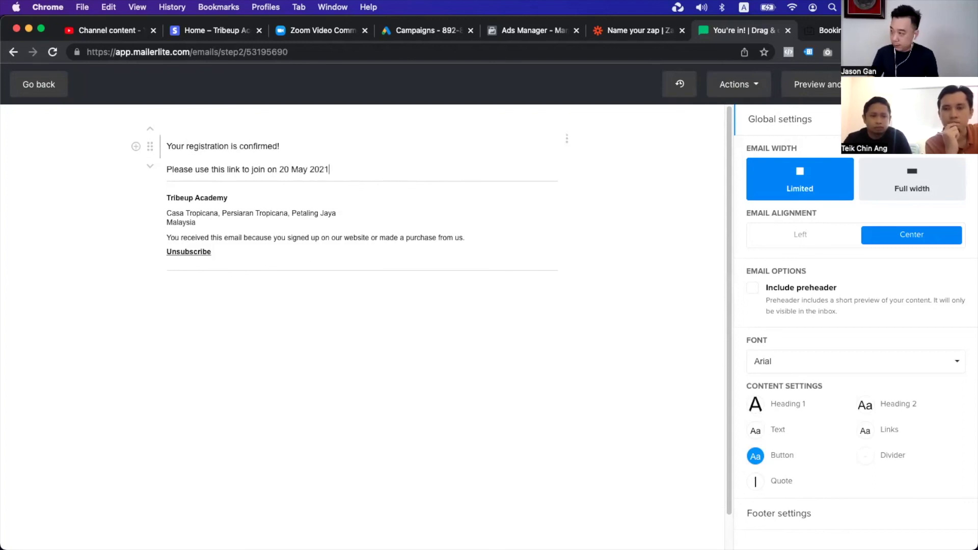
type(", 8.30")
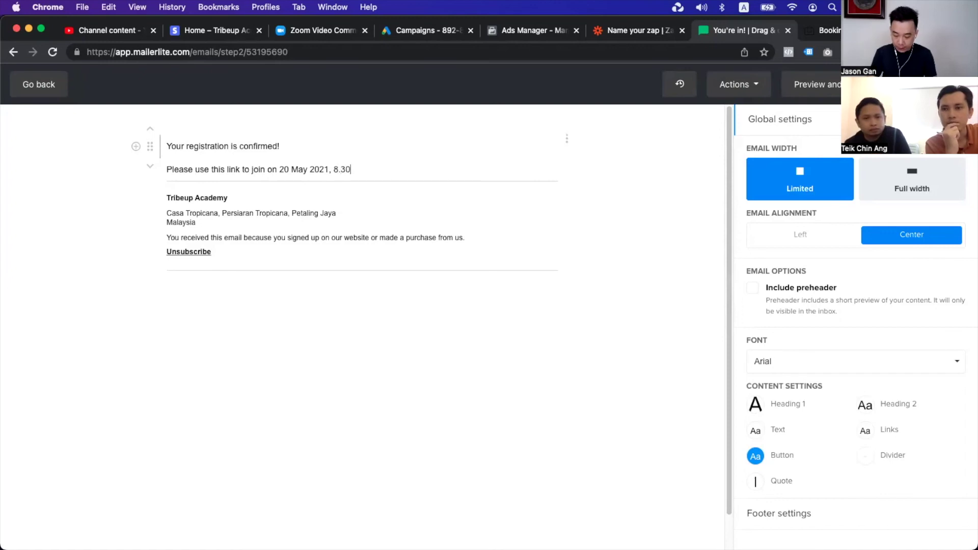
type("p, (GMT+8).")
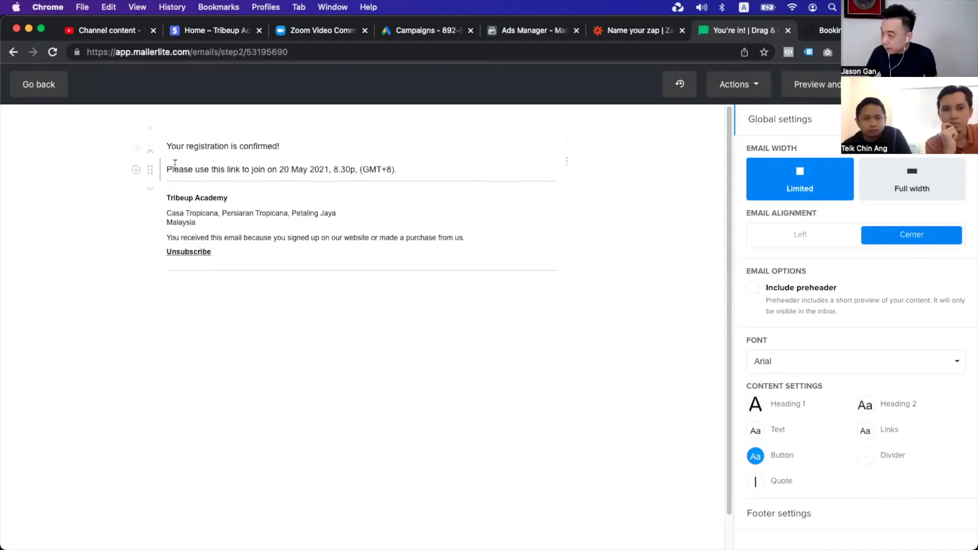
- Insert "the webinar via Zoom" after "join" in the second paragraph
left_click(265, 169)
type("the websinar")
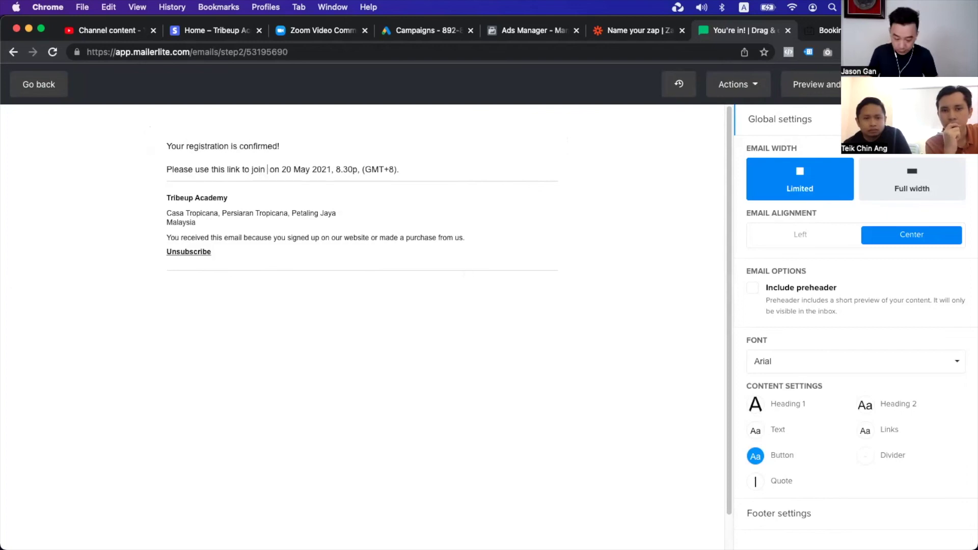
type(" via Zooom")
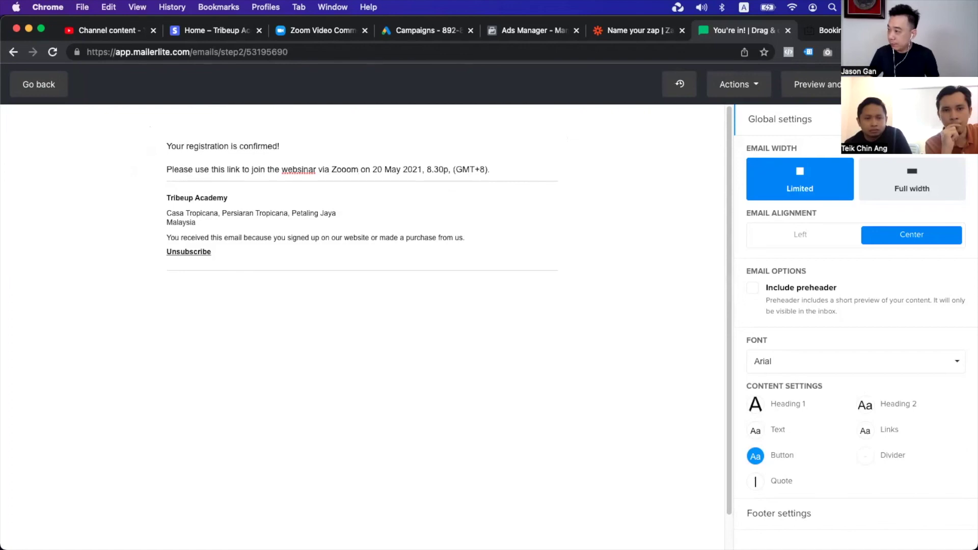
key("BackSpace")
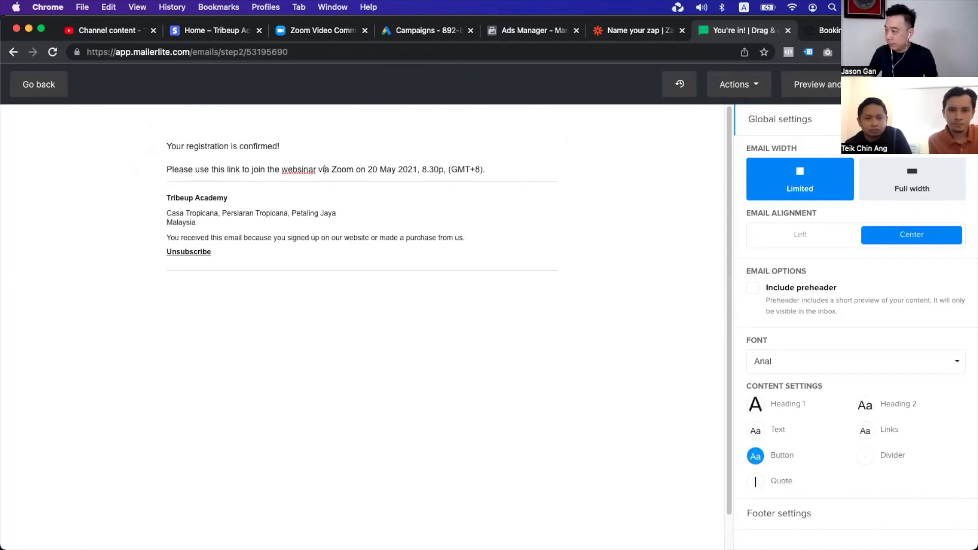
left_click(302, 169)
key("BackSpace")
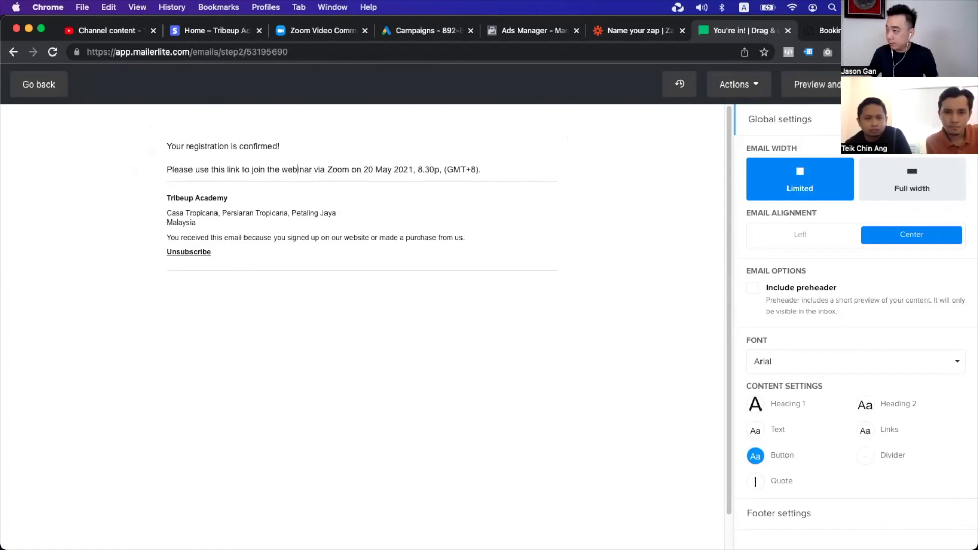
- Add the closing line "Talk soon!" as a new paragraph below the webinar details
left_click(498, 169)
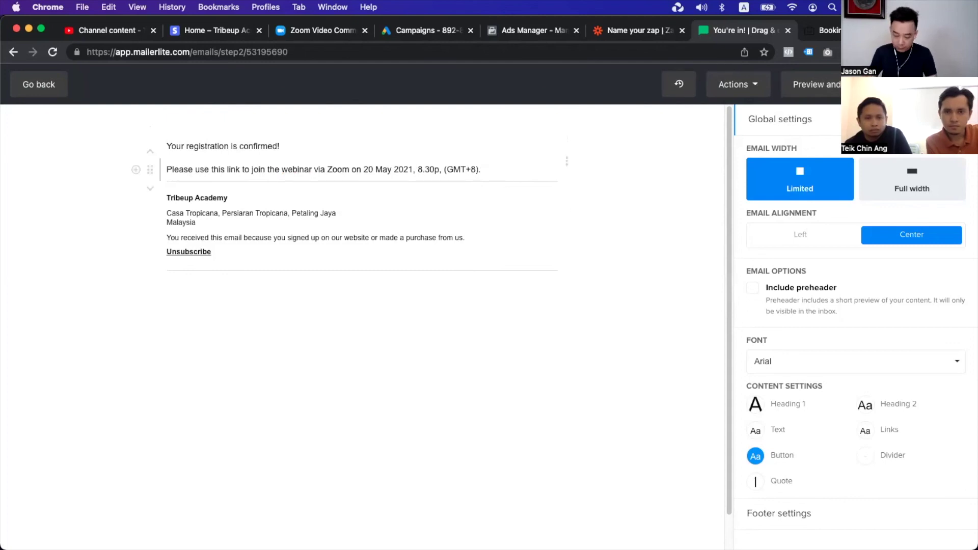
key("Return")
type("k soon")
key("BackSpace")
key("BackSpace")
key("BackSpace")
key("BackSpace")
key("BackSpace")
key("BackSpace")
key("Return")
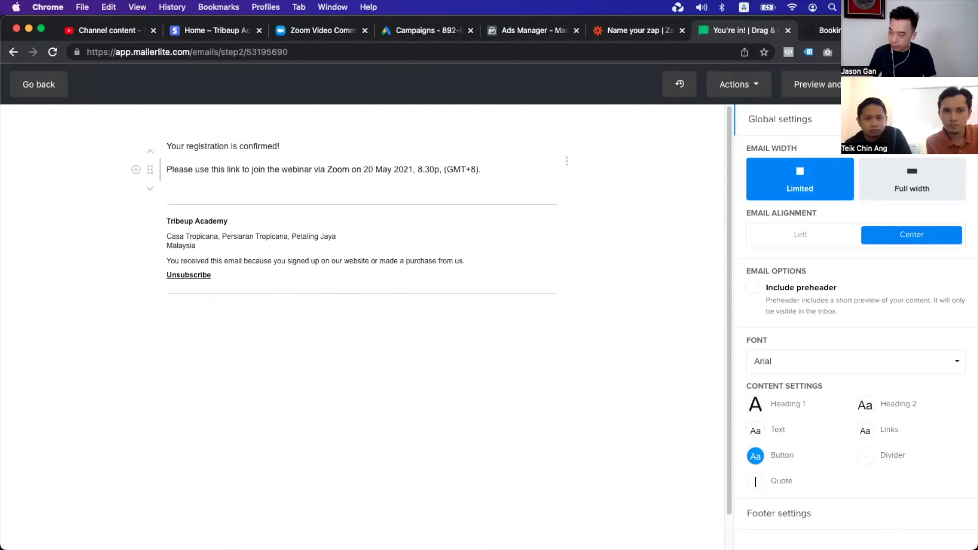
key("BackSpace")
key("BackSpace")
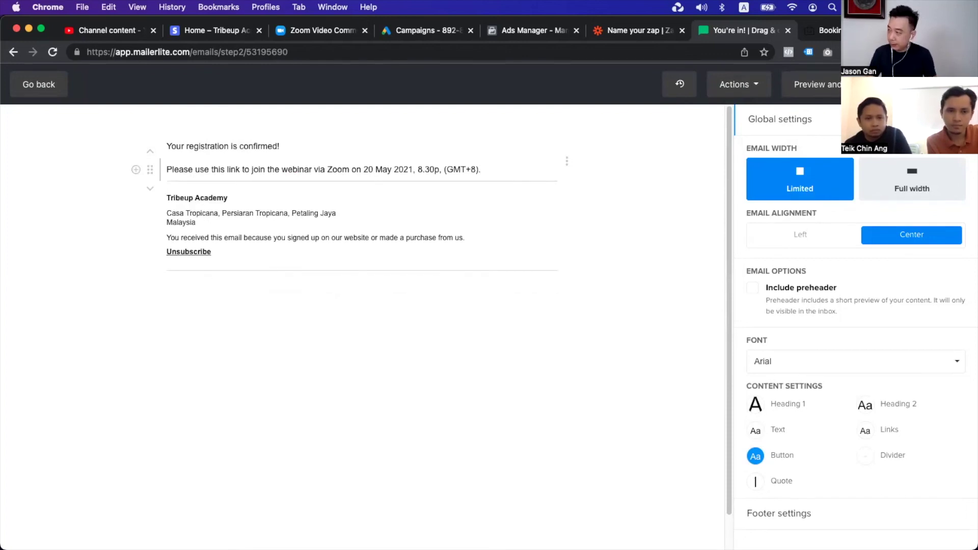
key("Return")
type("Talk soon!")
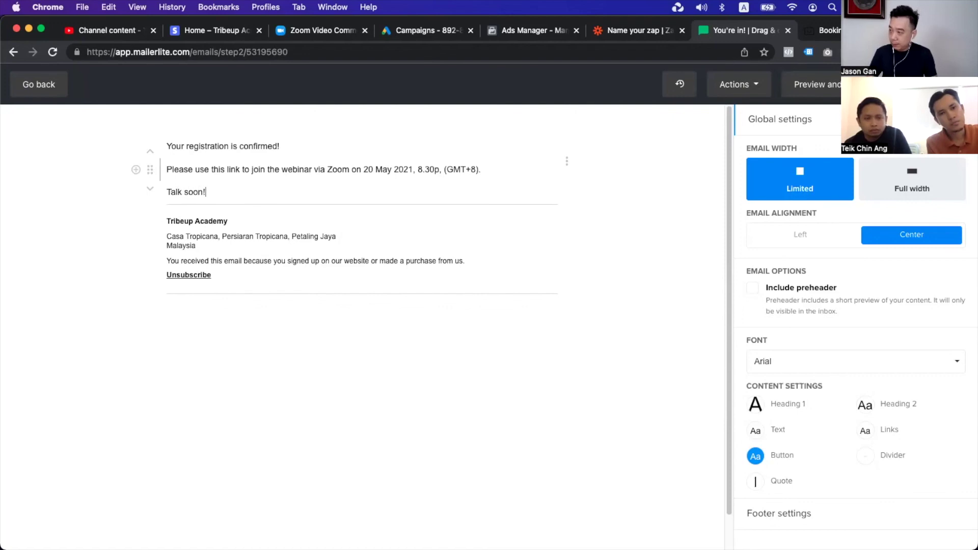
- Sign off the email with the sender's first name in a new paragraph below "Talk soon!"
key("Return")
type("Jasoinb")
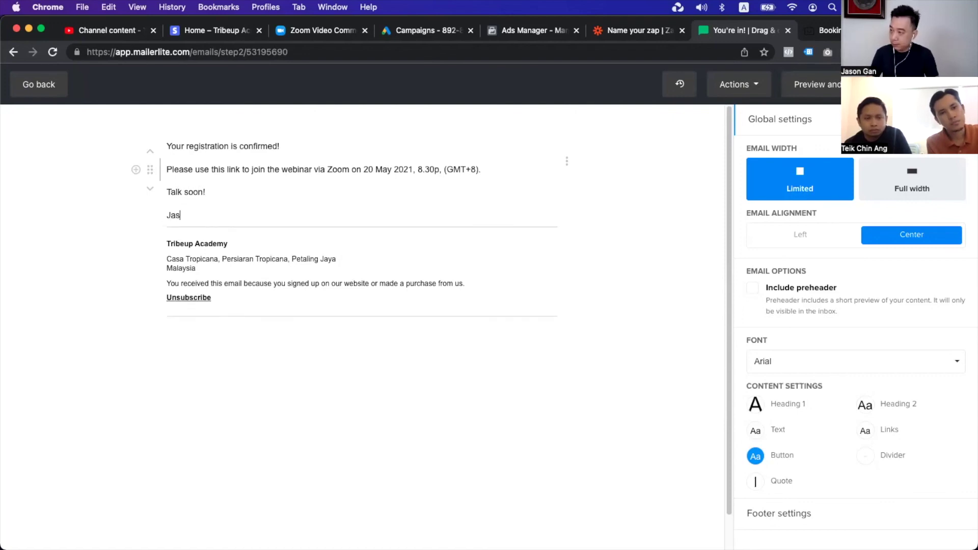
key("BackSpace")
key("BackSpace")
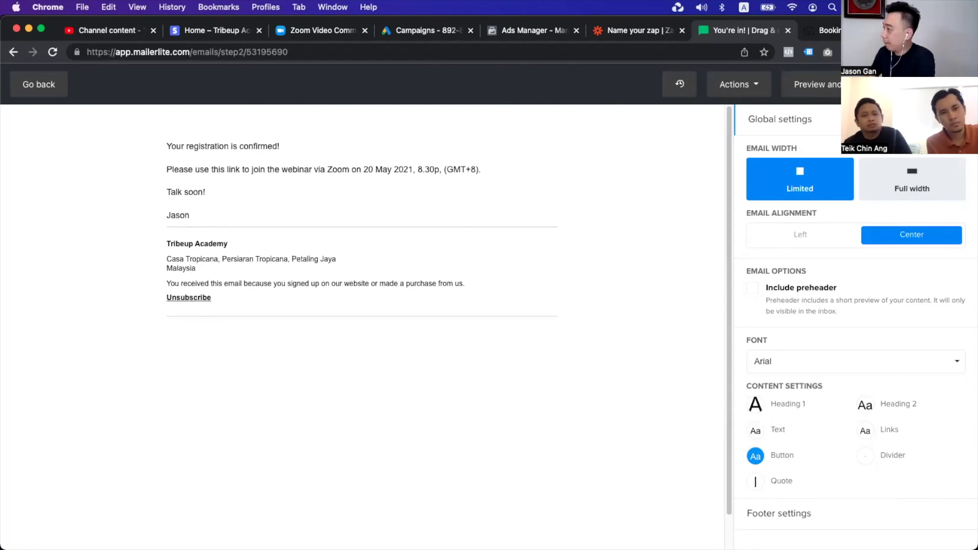
- Open Google Calendar in a new tab and copy the Zoom meeting link from the scheduled meeting's event details
key("super+t")
type("calend")
key("Return")
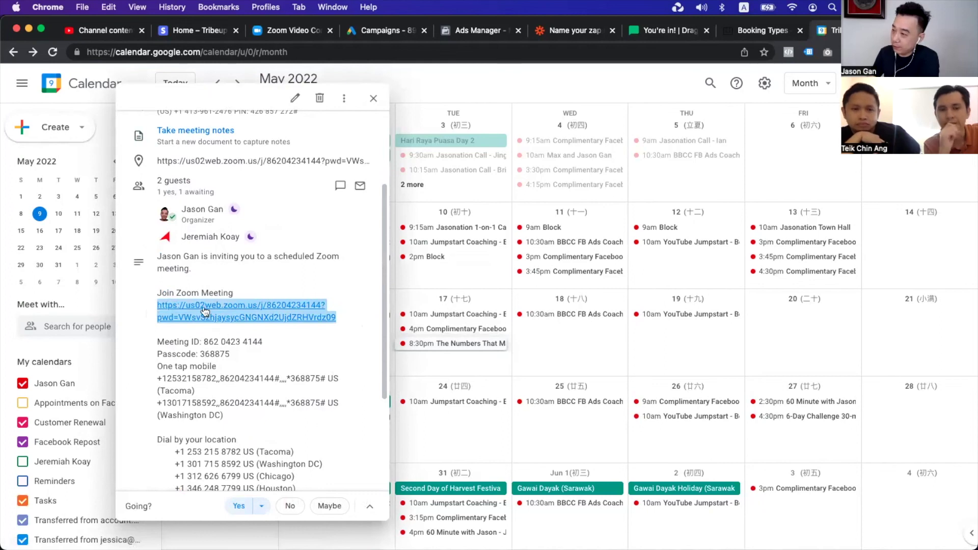
right_click(220, 305)
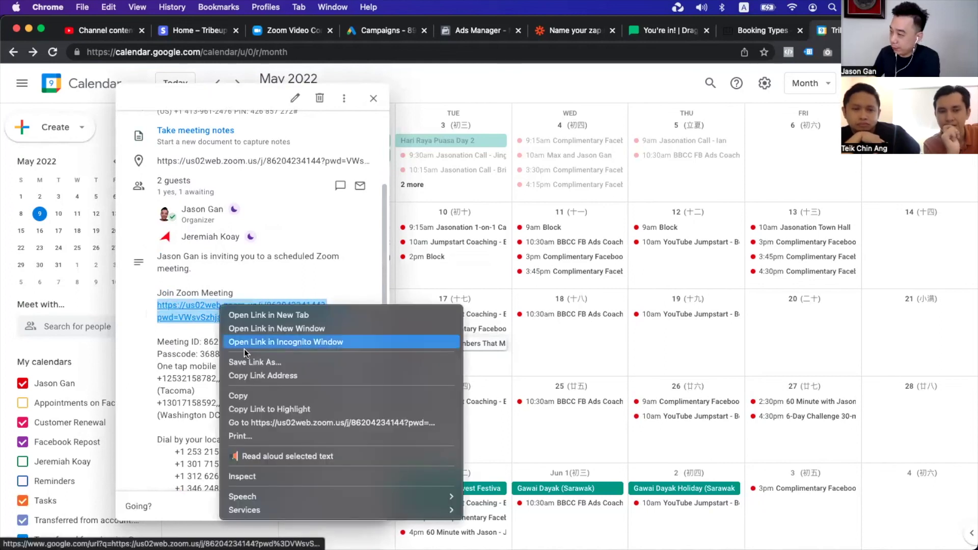
left_click(248, 395)
- Return to the MailerLite email and link the words "Please use this link to join" to the copied Zoom URL
left_click(649, 32)
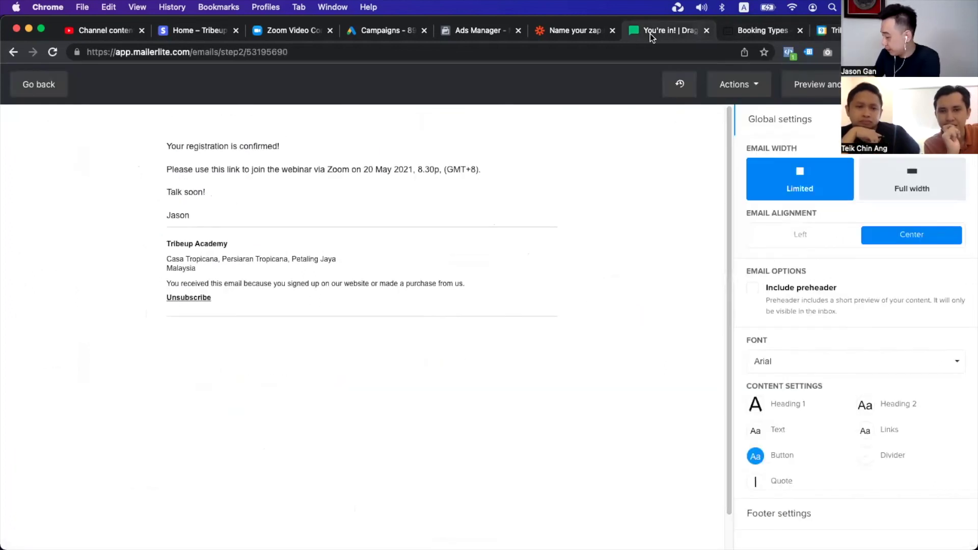
left_click(236, 171)
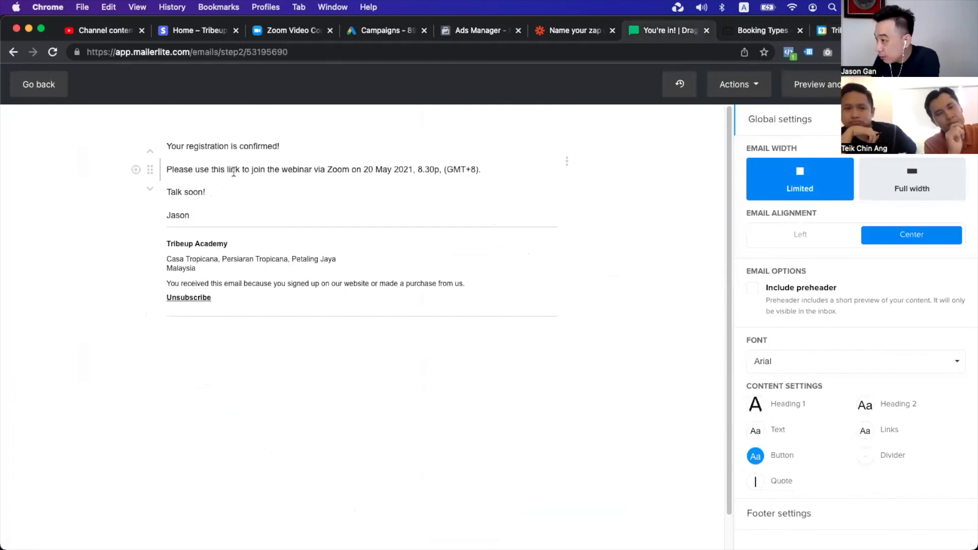
left_click_drag(263, 169, 167, 169)
left_click(375, 152)
left_click(372, 173)
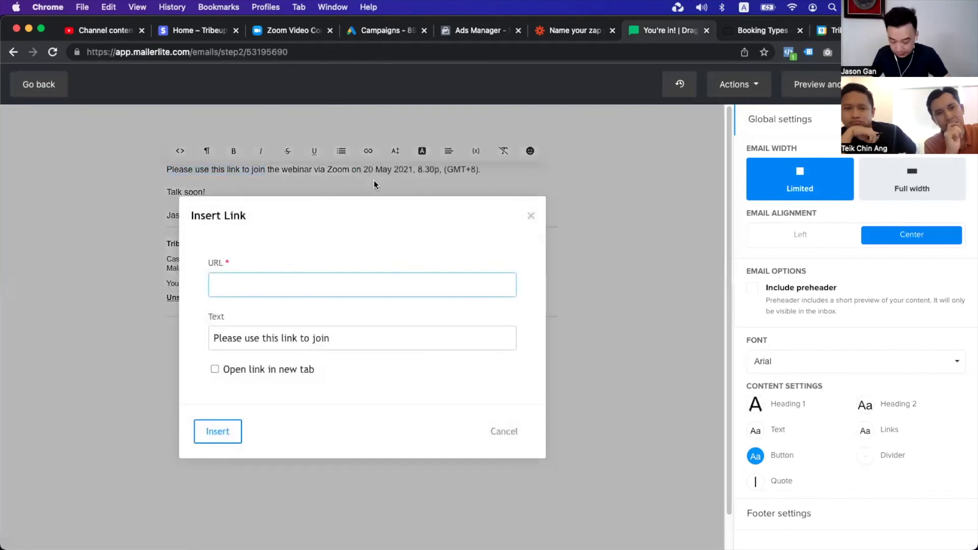
key("super+v")
left_click(217, 431)
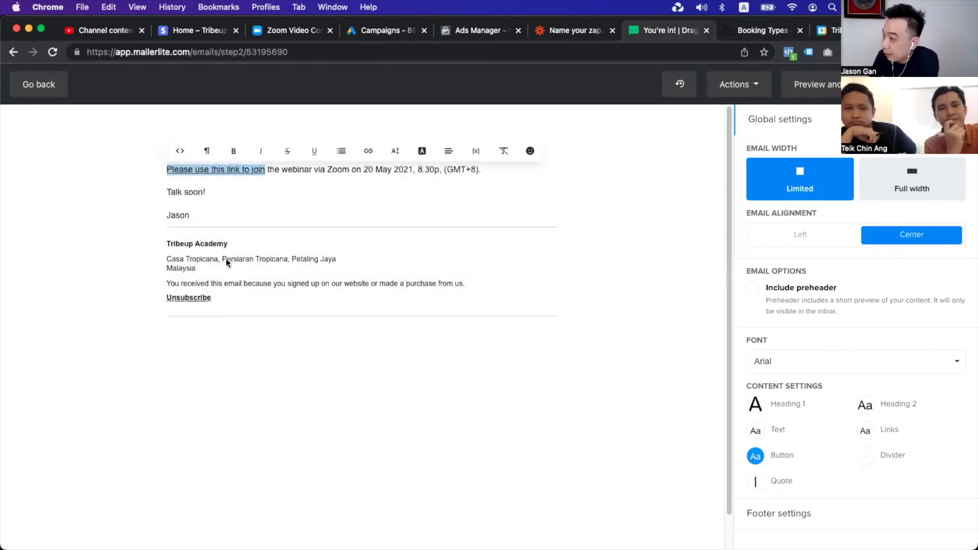
- Make the linked text "Please use this link to join" bold and colour it blue
left_click(233, 151)
left_click(421, 151)
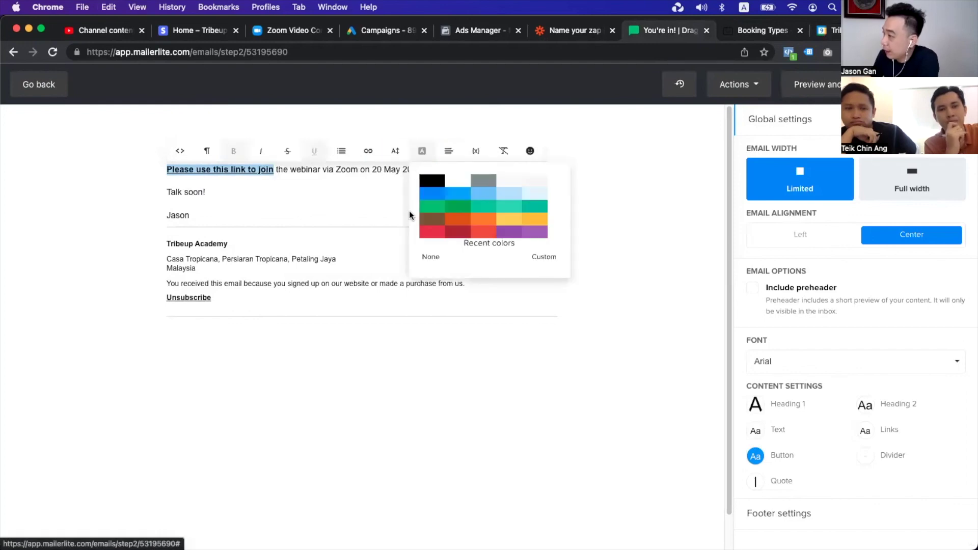
left_click(433, 188)
left_click(362, 213)
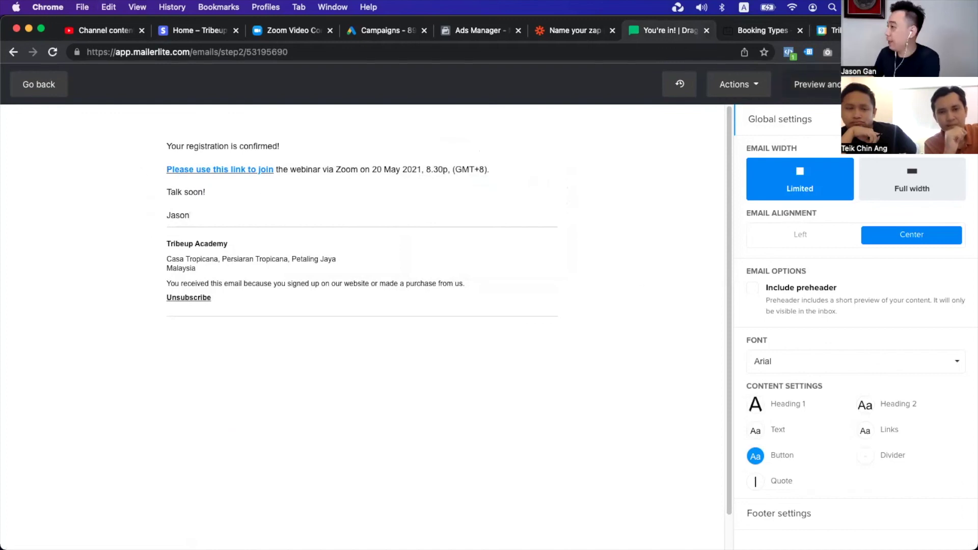
- Send a test of the confirmation email to the pre-filled address and go back to the automation workflow
left_click(814, 84)
left_click(826, 132)
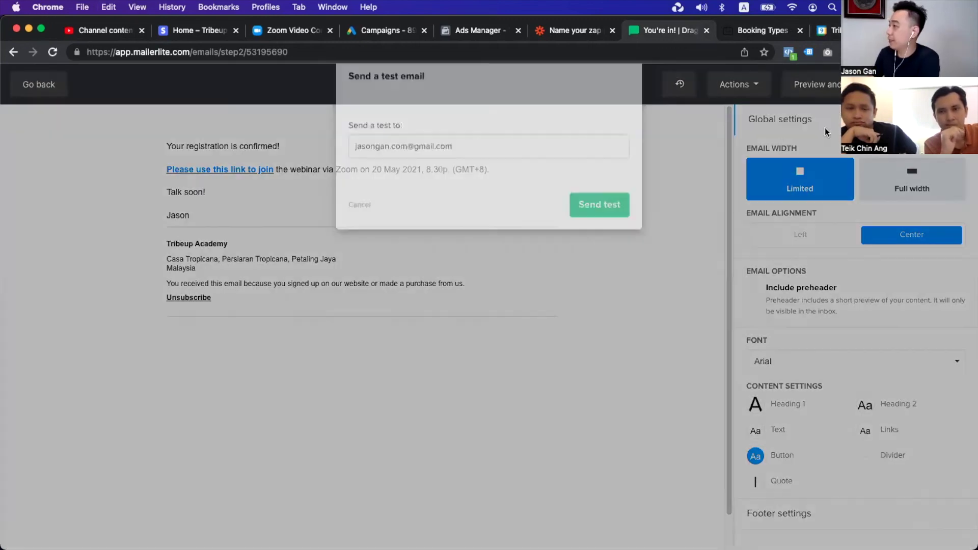
left_click(595, 236)
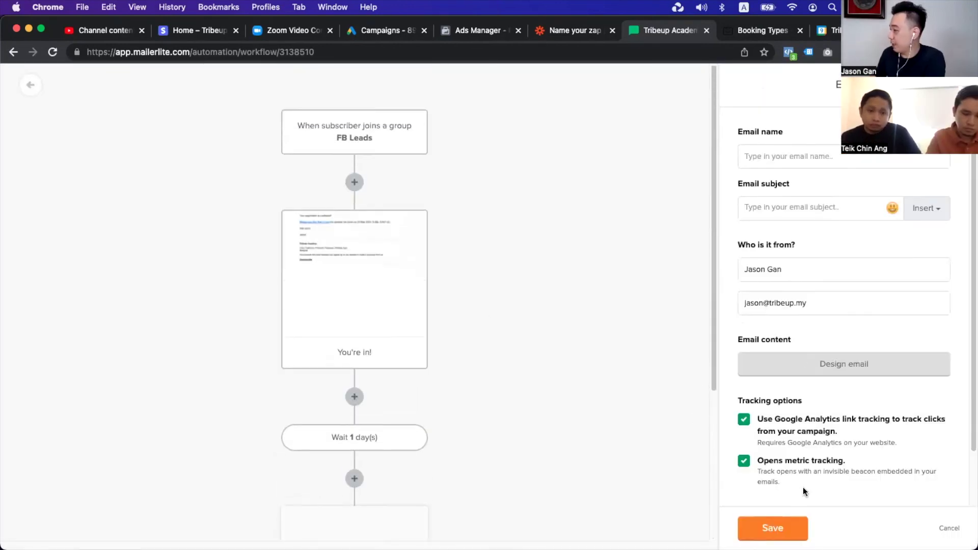
- Cancel the undefined email's settings and delete that empty email step below the 1-day wait from the workflow
left_click(949, 527)
scroll(653, 350, "down", 3)
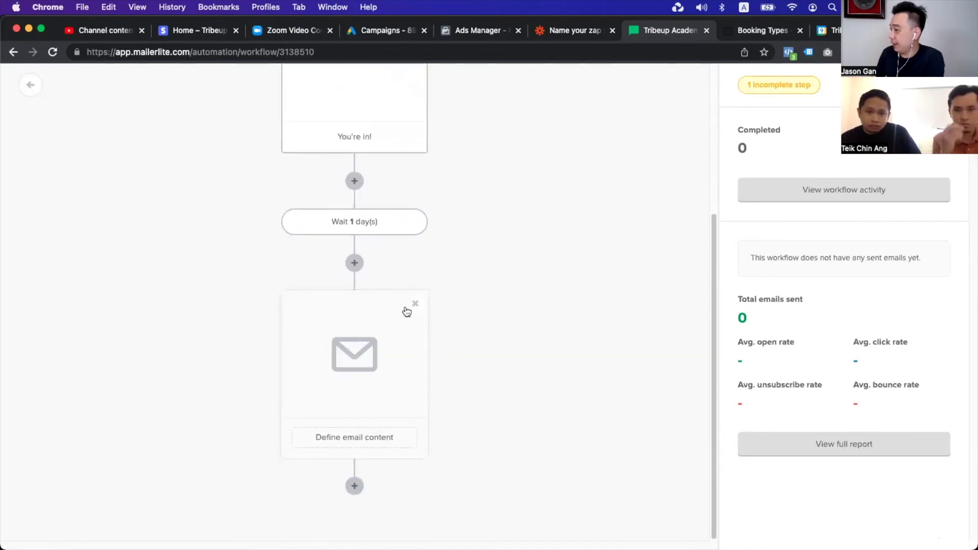
left_click(412, 305)
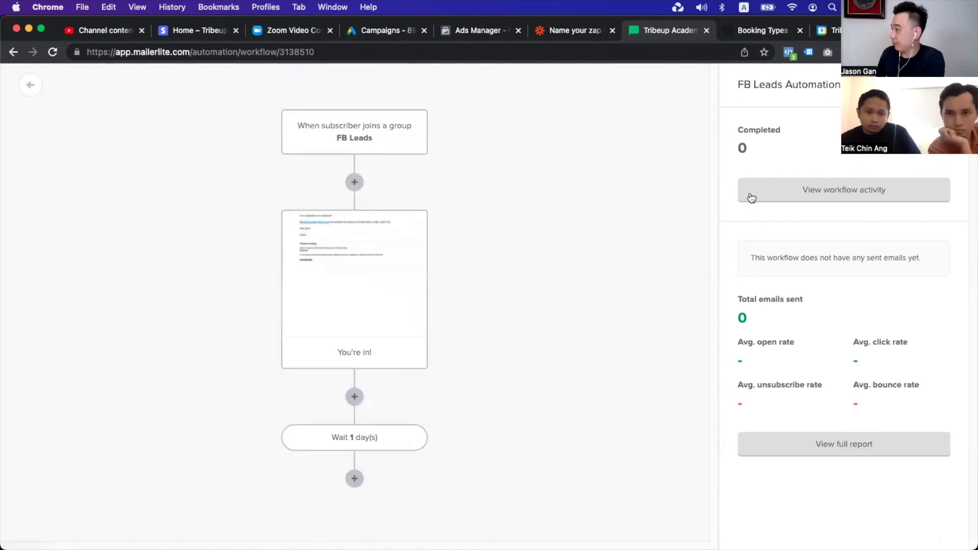